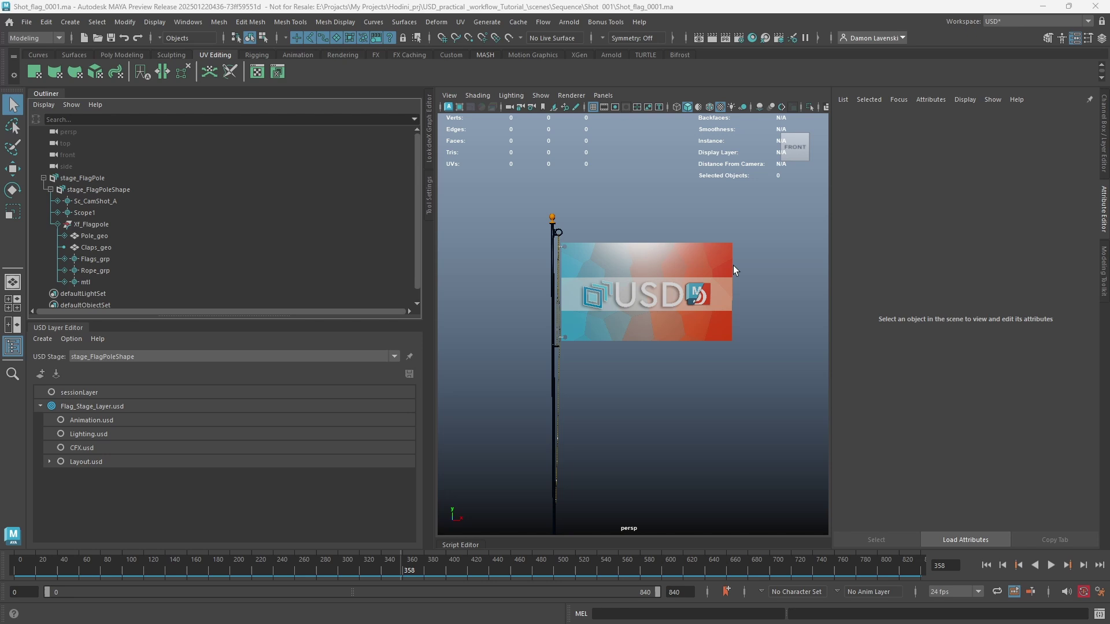
Switch to Houdini and go up from the GEO_ABC_to_GBEO network to the object level
click(1042, 7)
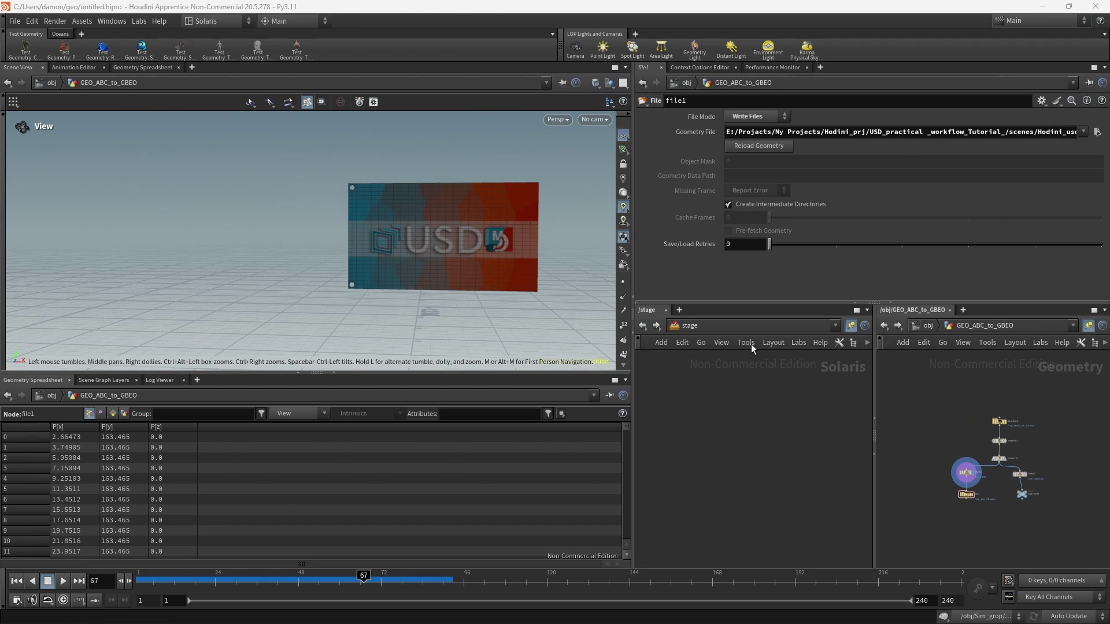
click(872, 421)
key(u)
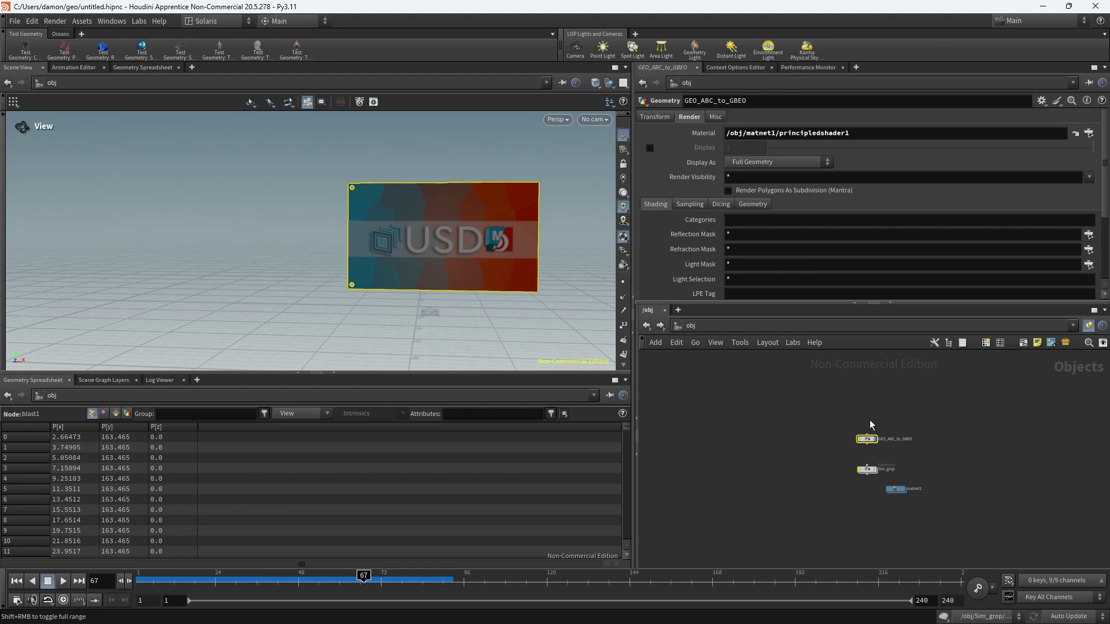
mouse_move(867, 444)
scroll(911, 464, up, 3)
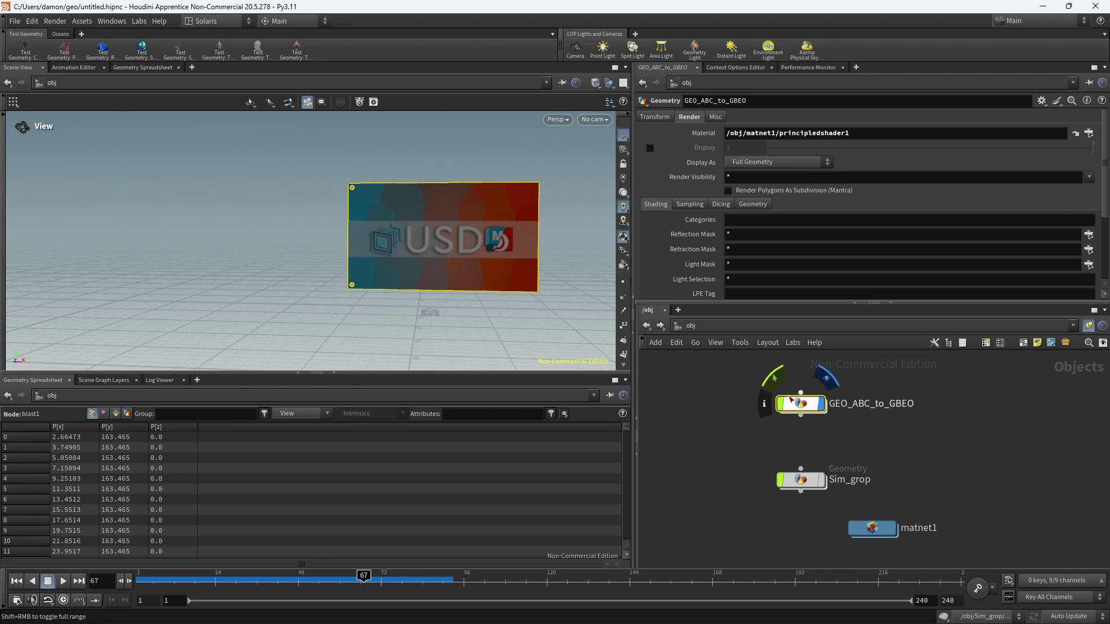
Enter the GEO_ABC_to_GBEO network and show the parameters of the alembic1 node
double_click(800, 403)
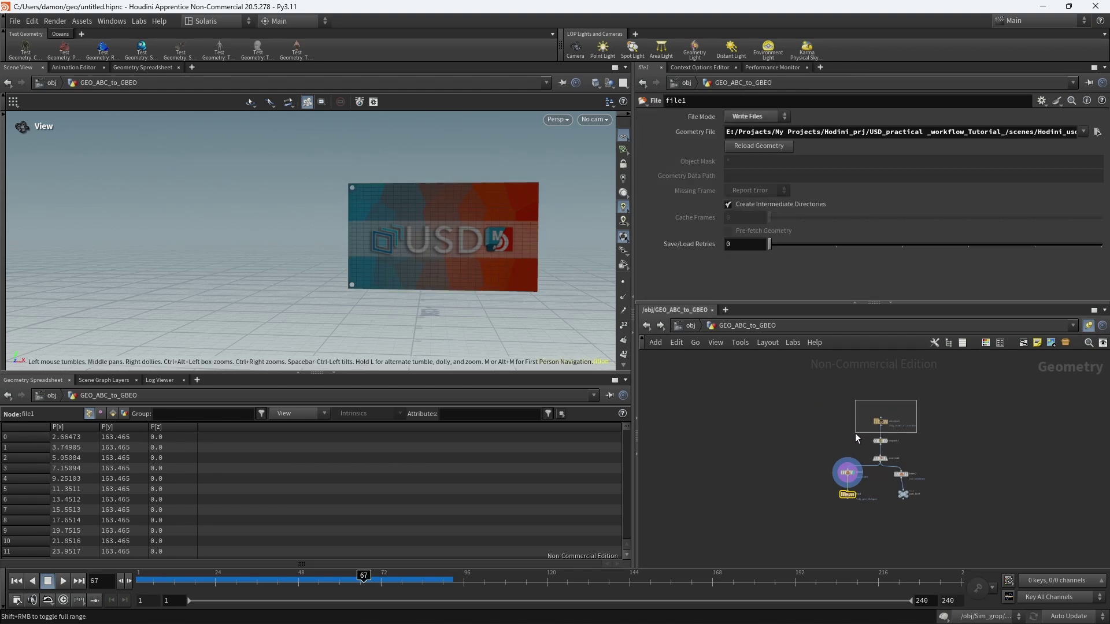
click(879, 422)
scroll(938, 411, up, 3)
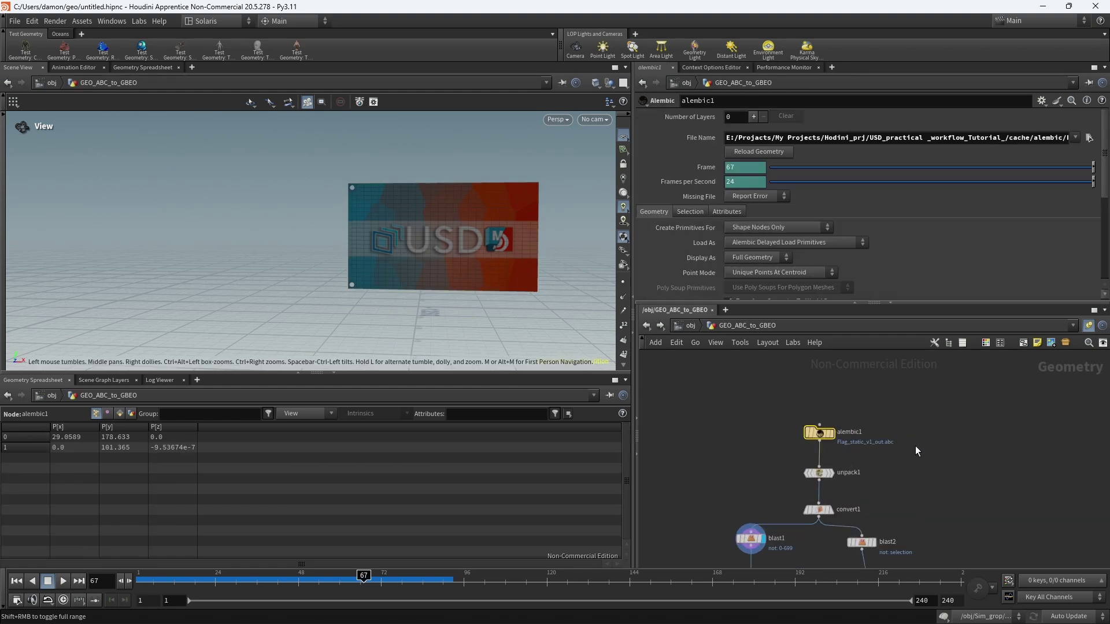
middle_drag(915, 445, 935, 393)
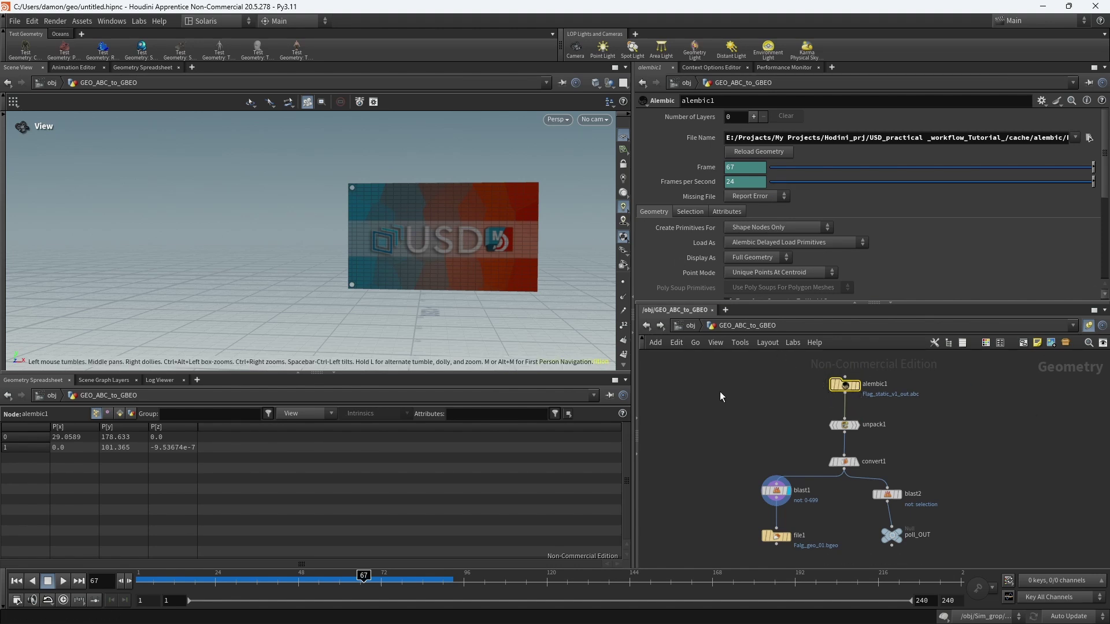
Display the alembic1, unpack1, convert1 and blast1 nodes in turn to examine each stage of the flag geometry
mouse_move(830, 376)
click(858, 387)
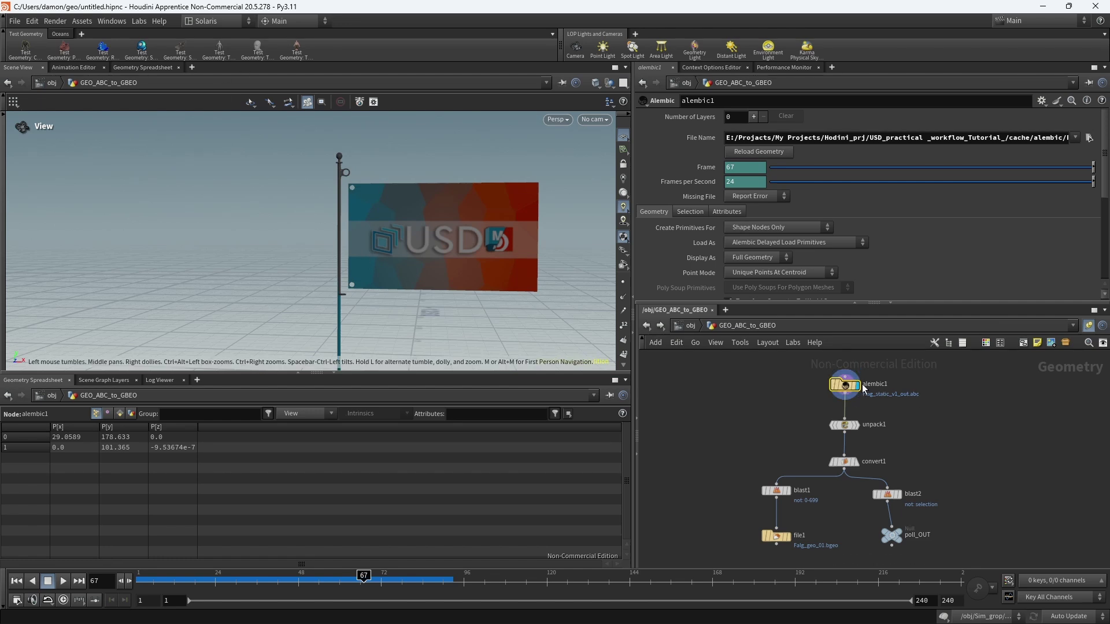
mouse_move(846, 429)
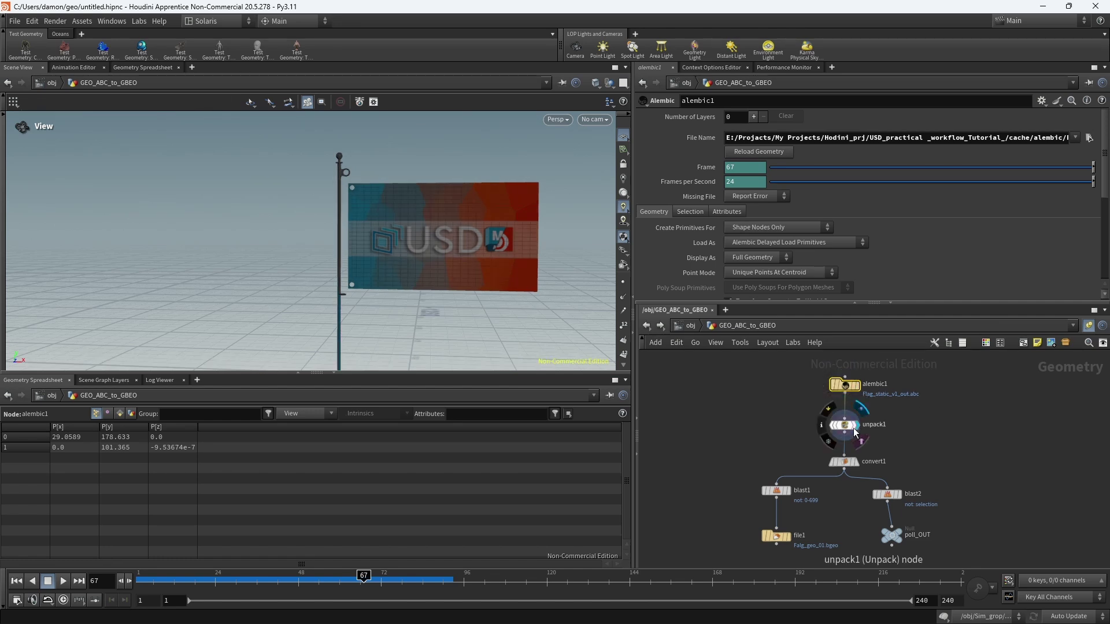
click(858, 425)
middle_drag(909, 444, 923, 416)
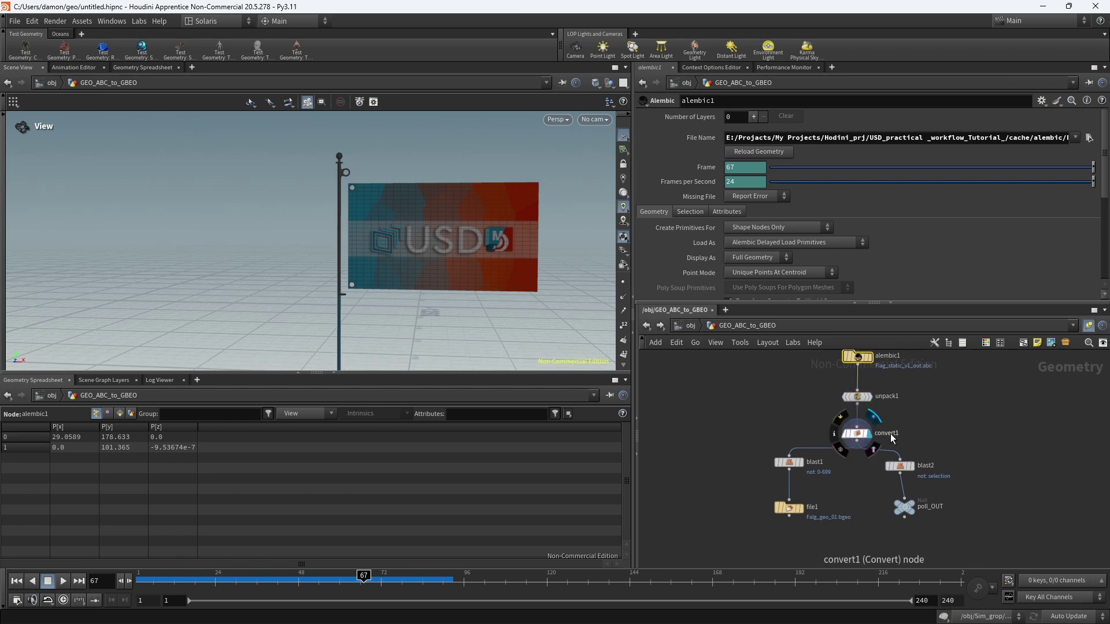
click(870, 435)
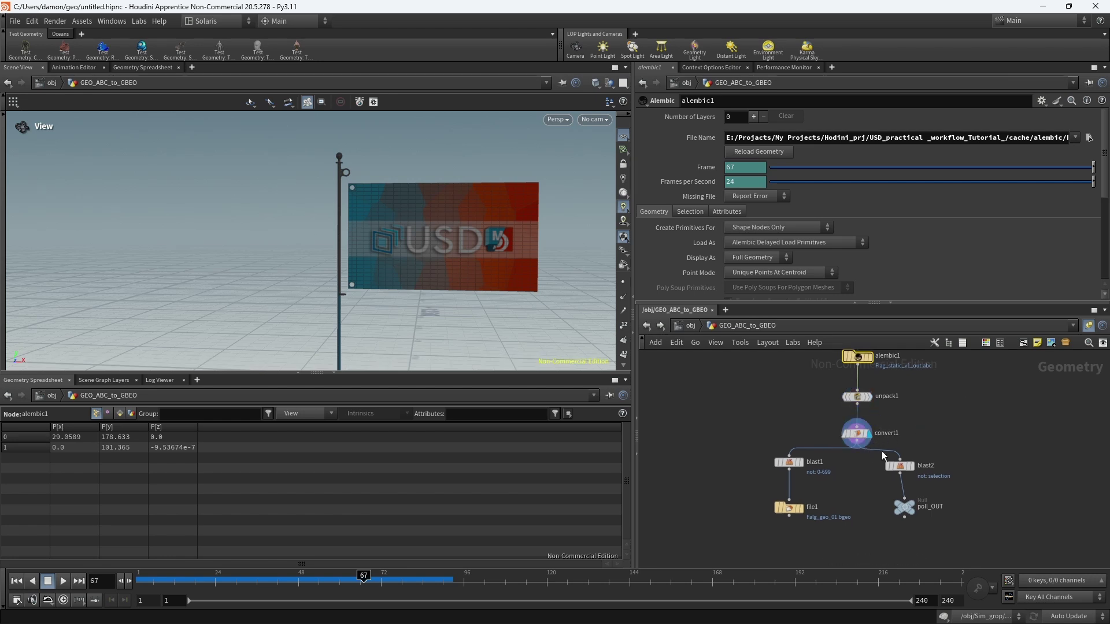
click(803, 463)
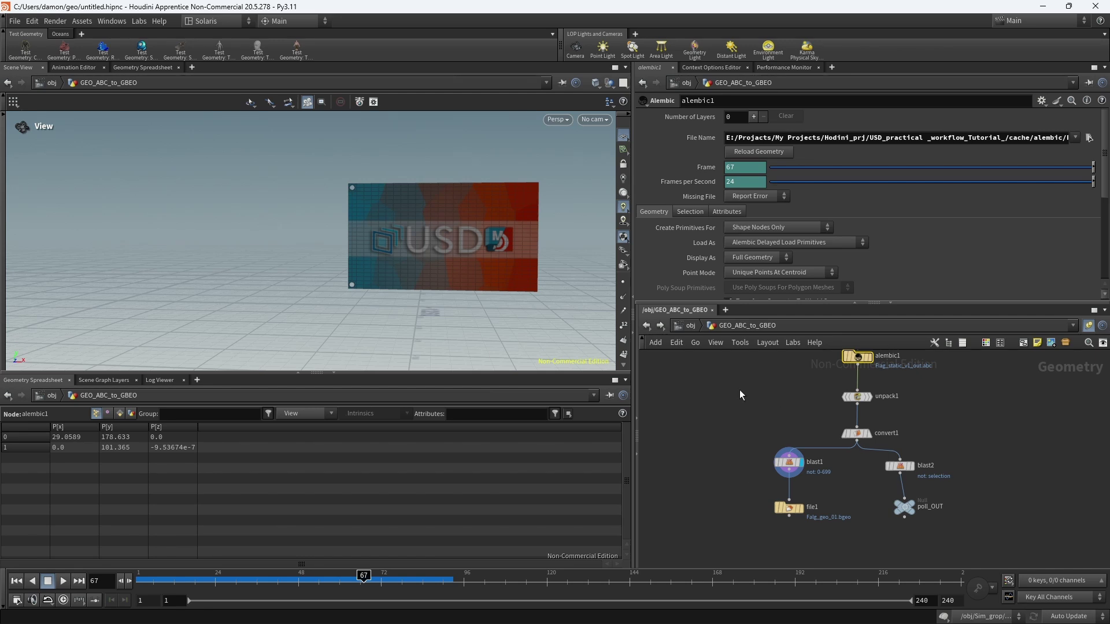
Examine file1's file mode options and browse its geometry file location without changing either
click(777, 508)
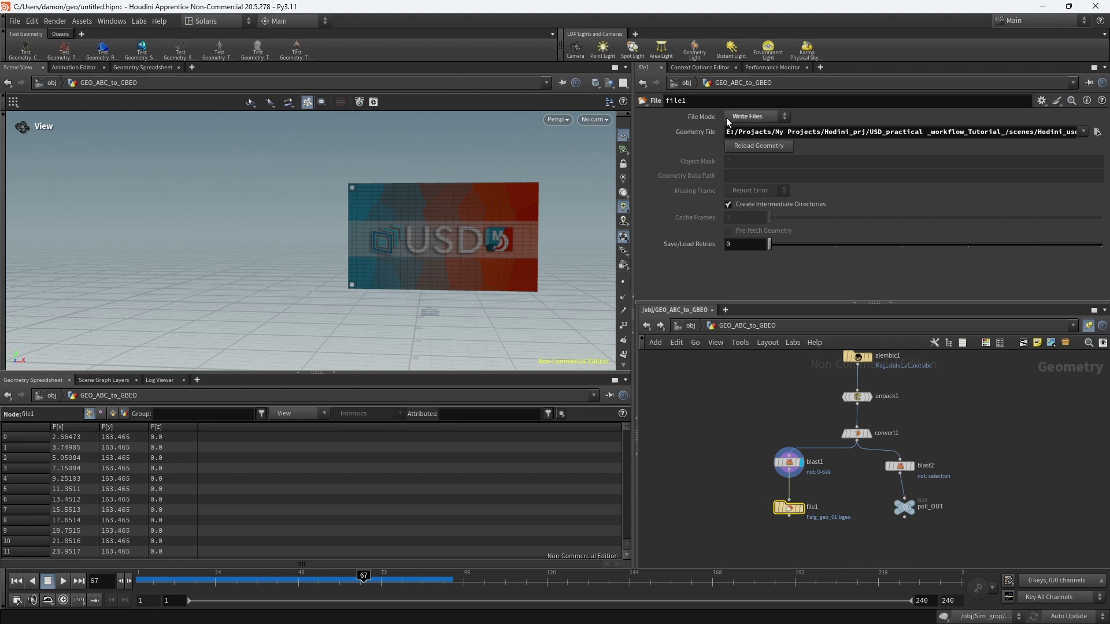
click(754, 118)
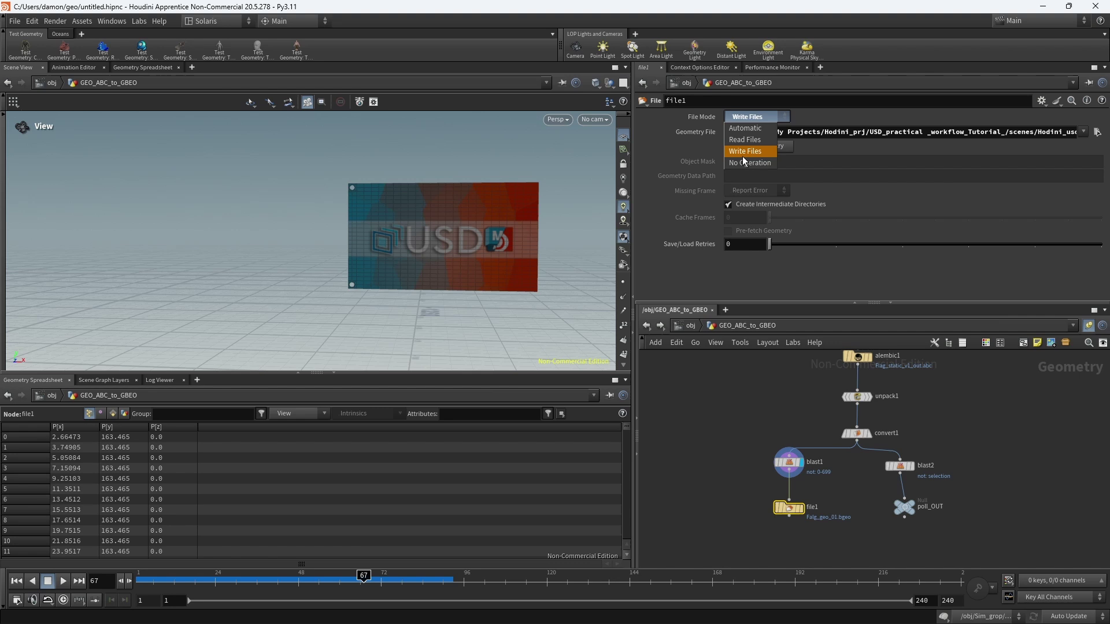
click(1096, 132)
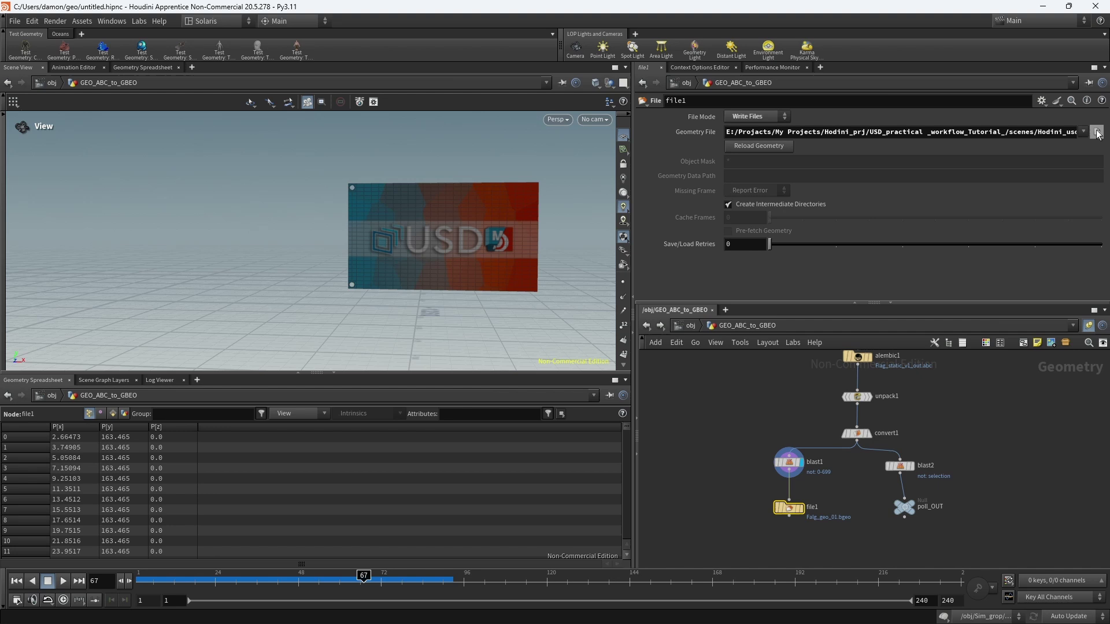
click(1097, 132)
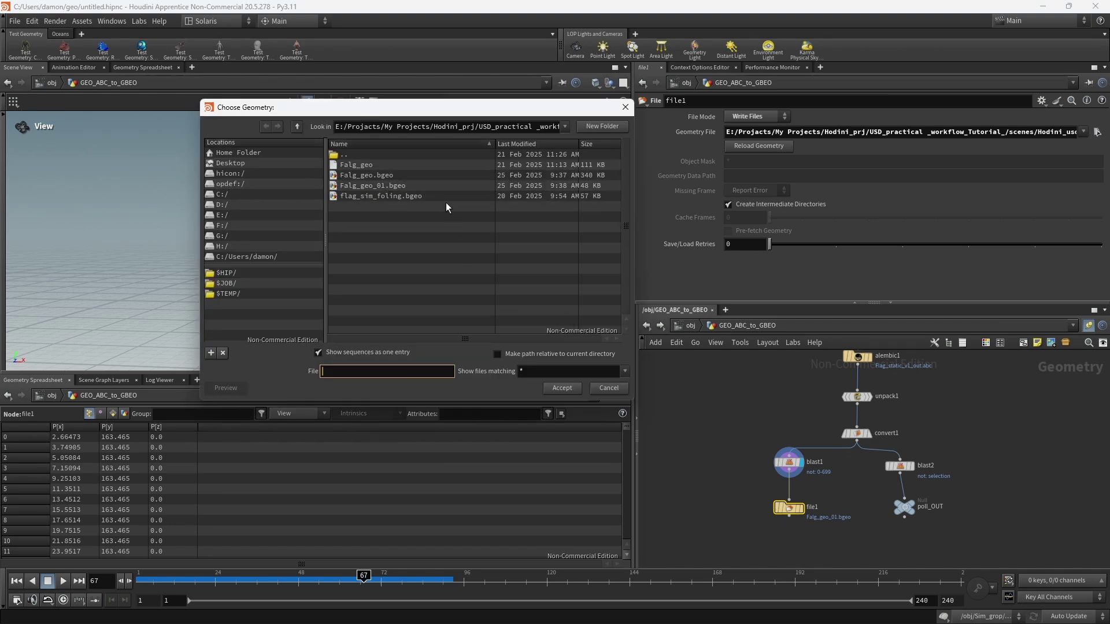
click(625, 107)
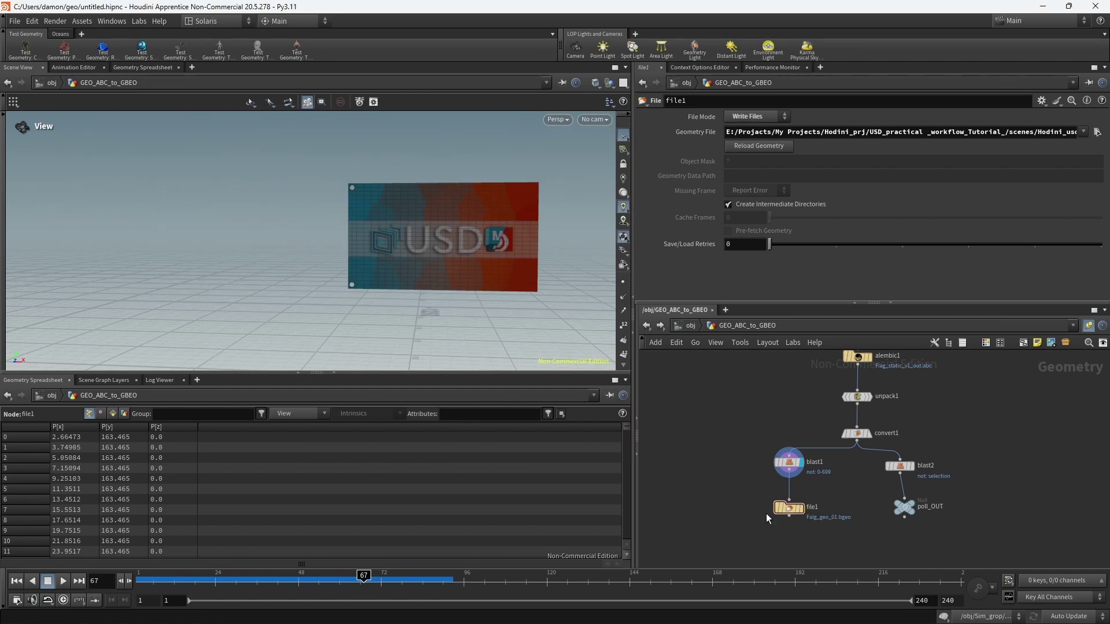
Hide GEO_ABC_to_GBEO at the object level and enter the Sim_grop network
click(689, 326)
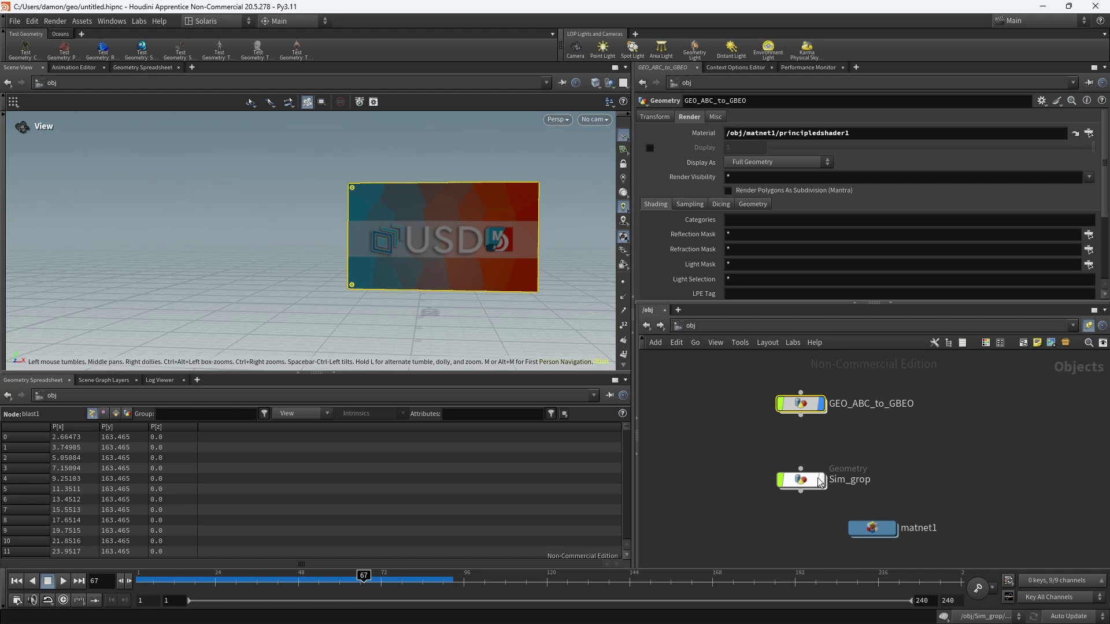
mouse_move(822, 408)
click(800, 480)
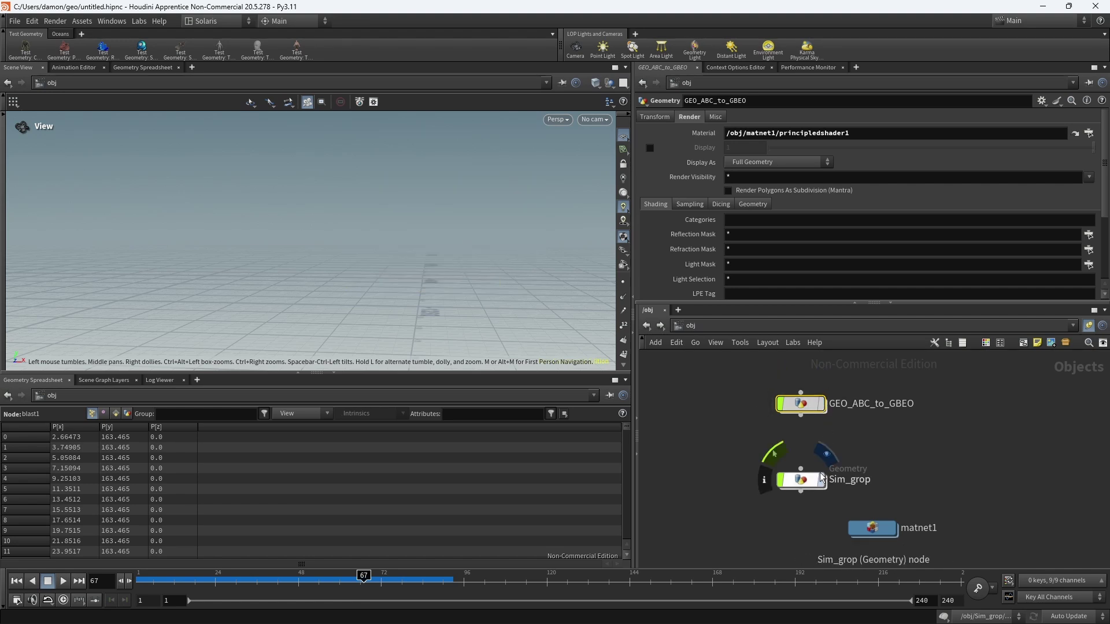
double_click(802, 482)
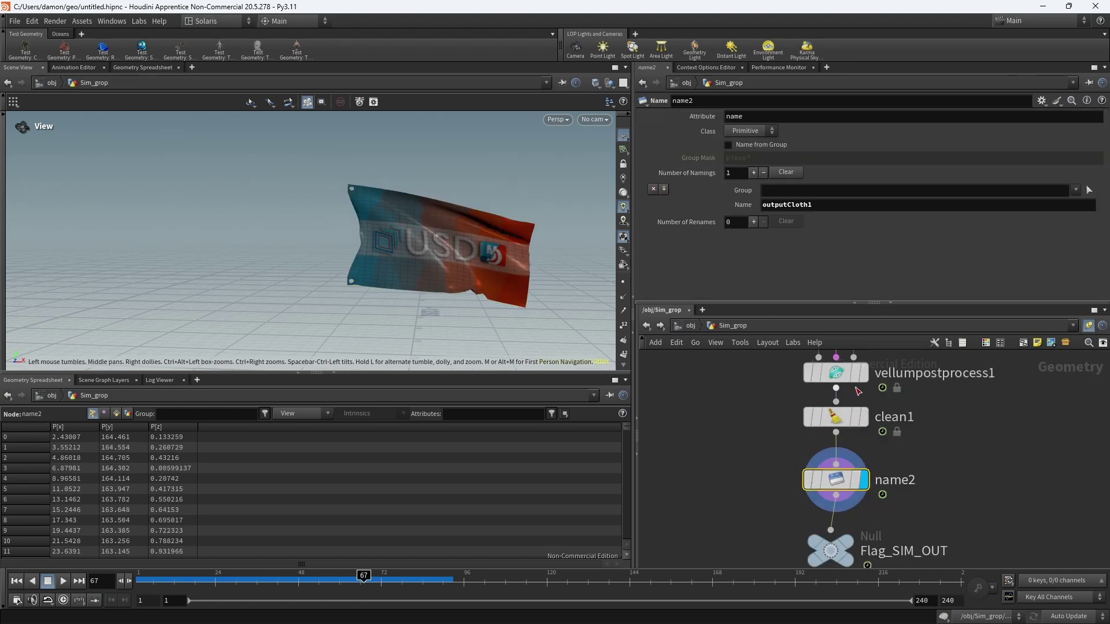
Display the file2 node at the start of the simulation network and show its parameters
key(h)
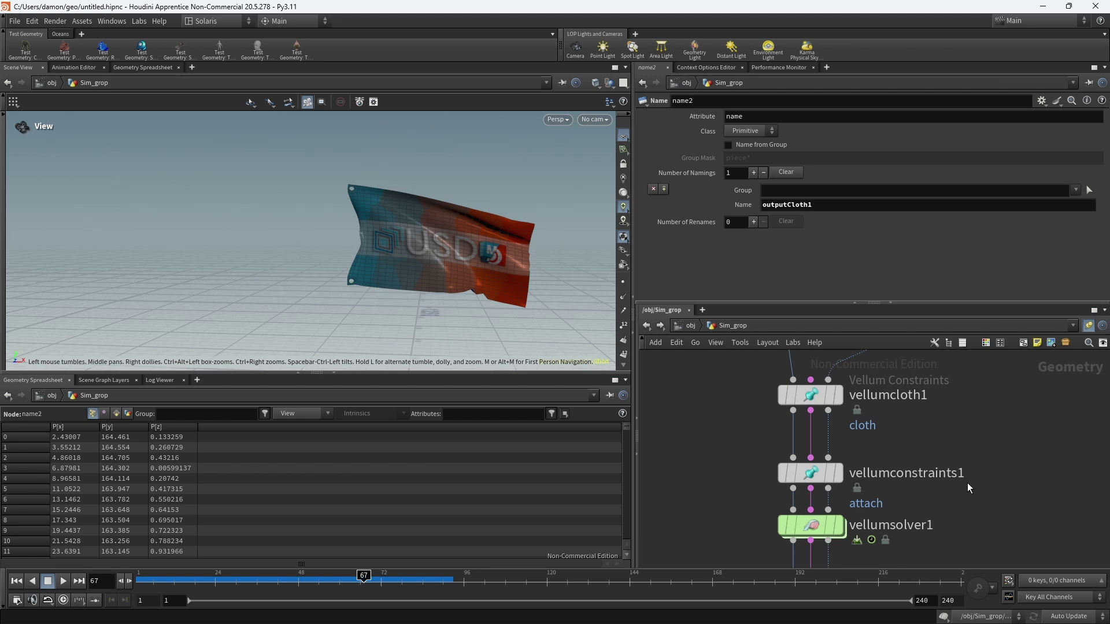
scroll(946, 442, up, 5)
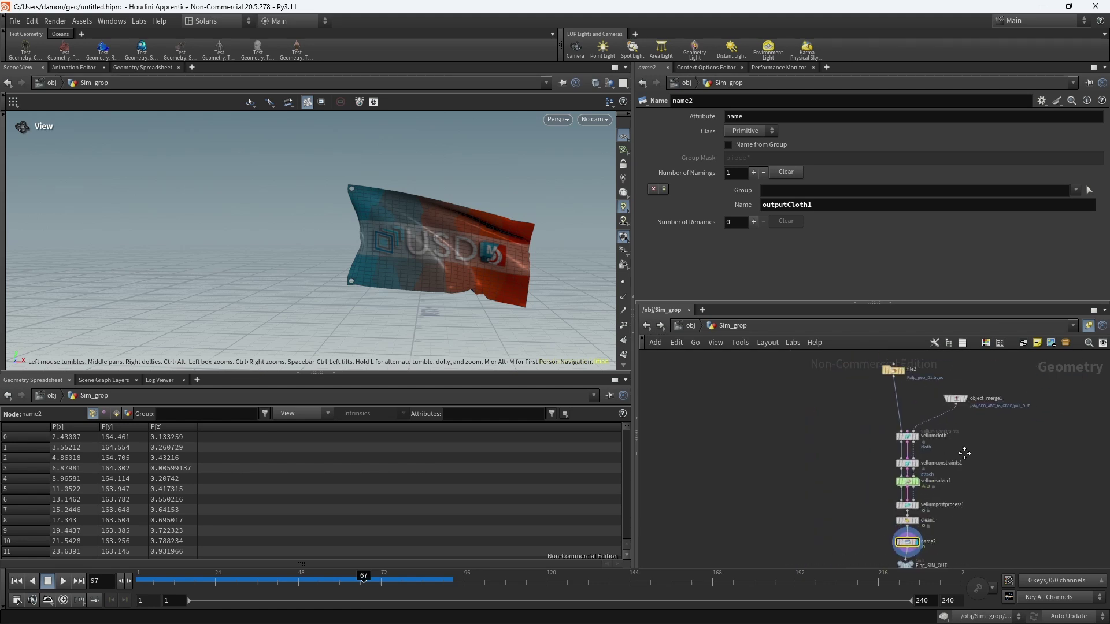
drag(750, 370, 729, 370)
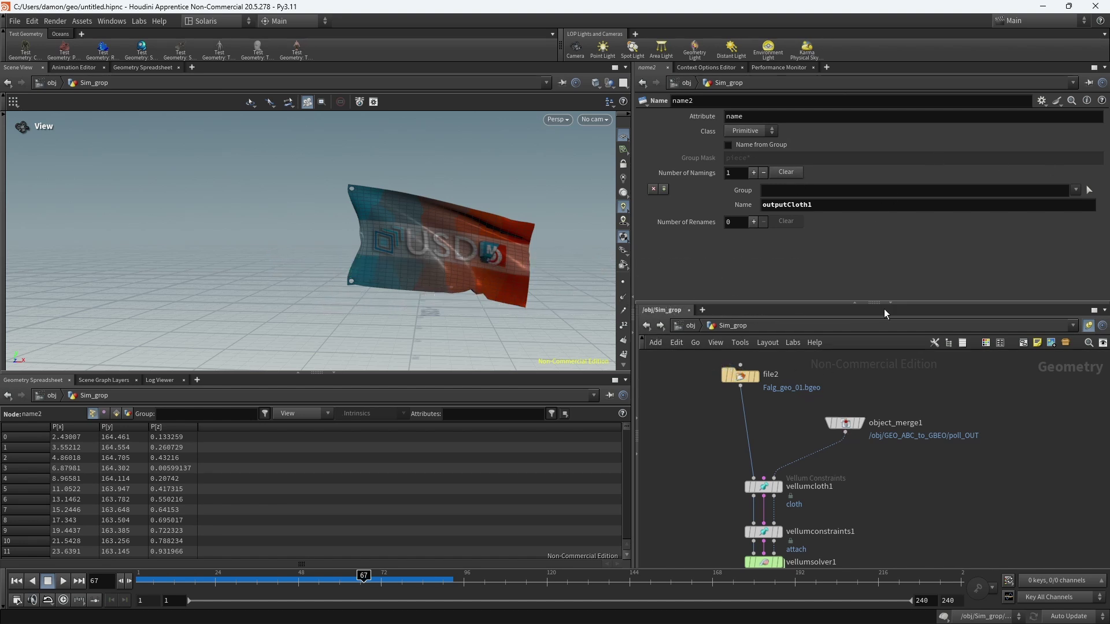
click(755, 376)
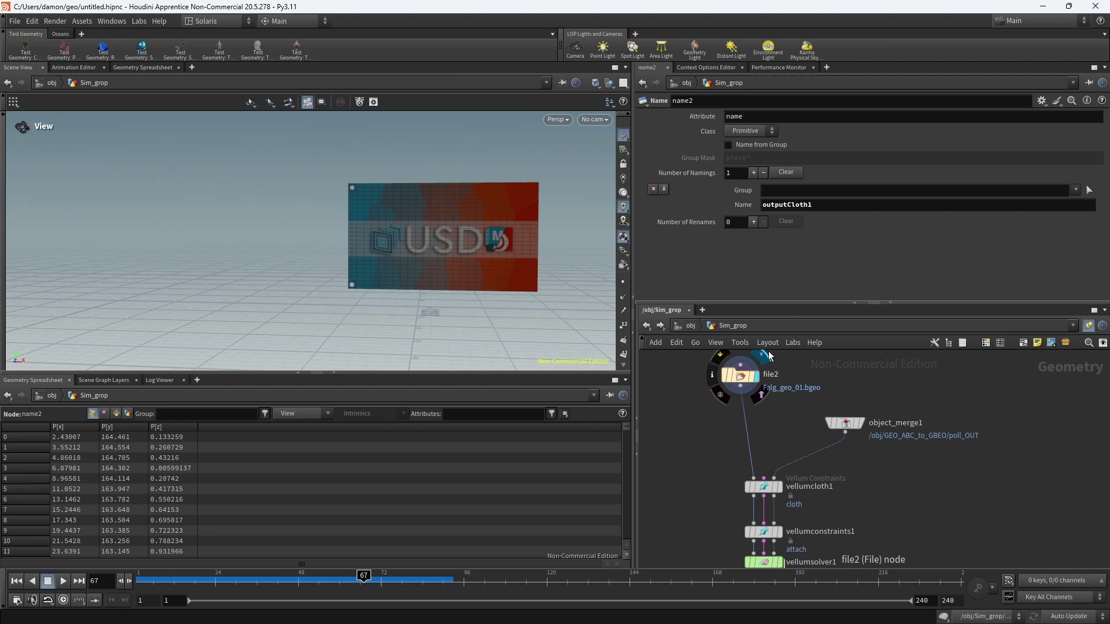
click(737, 381)
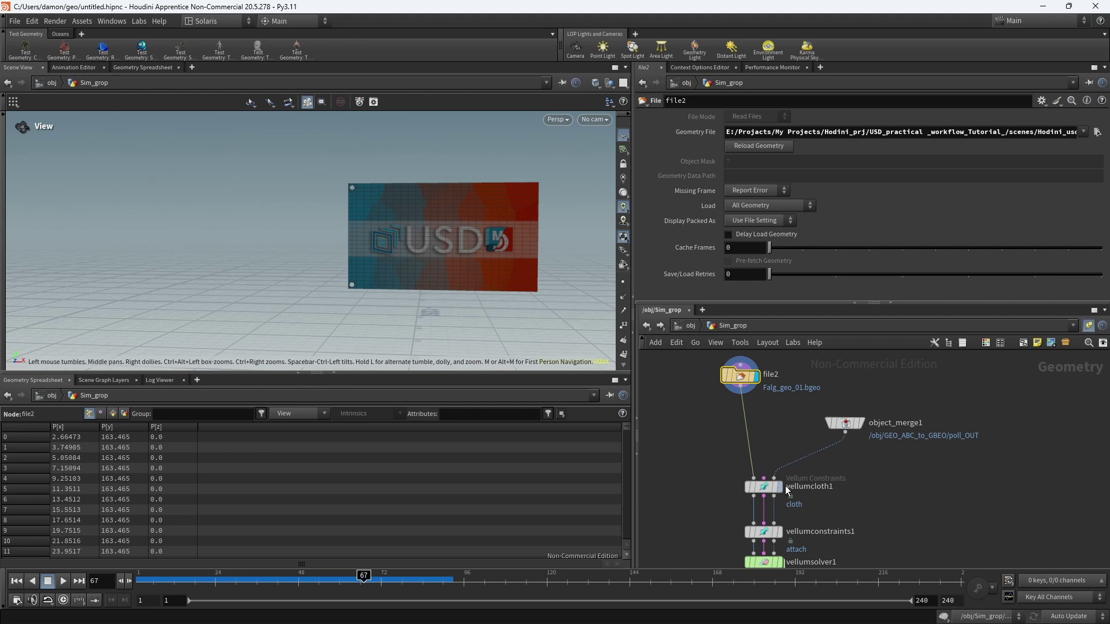
Show the parameters of the vellumsolver1 node further down the network
scroll(786, 513, down, 3)
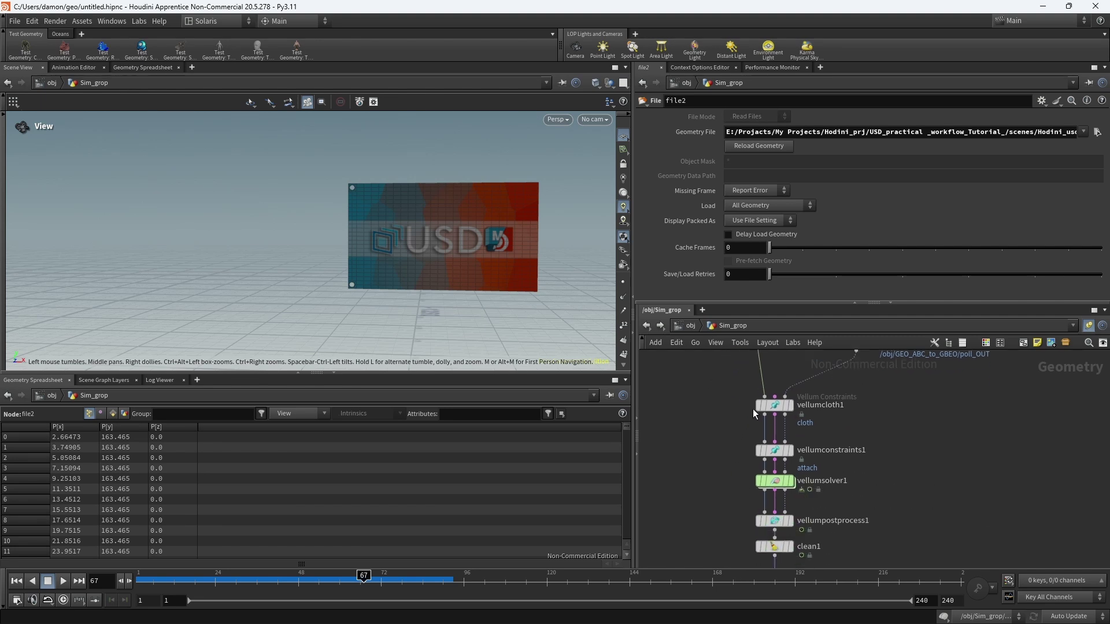
scroll(881, 460, down, 2)
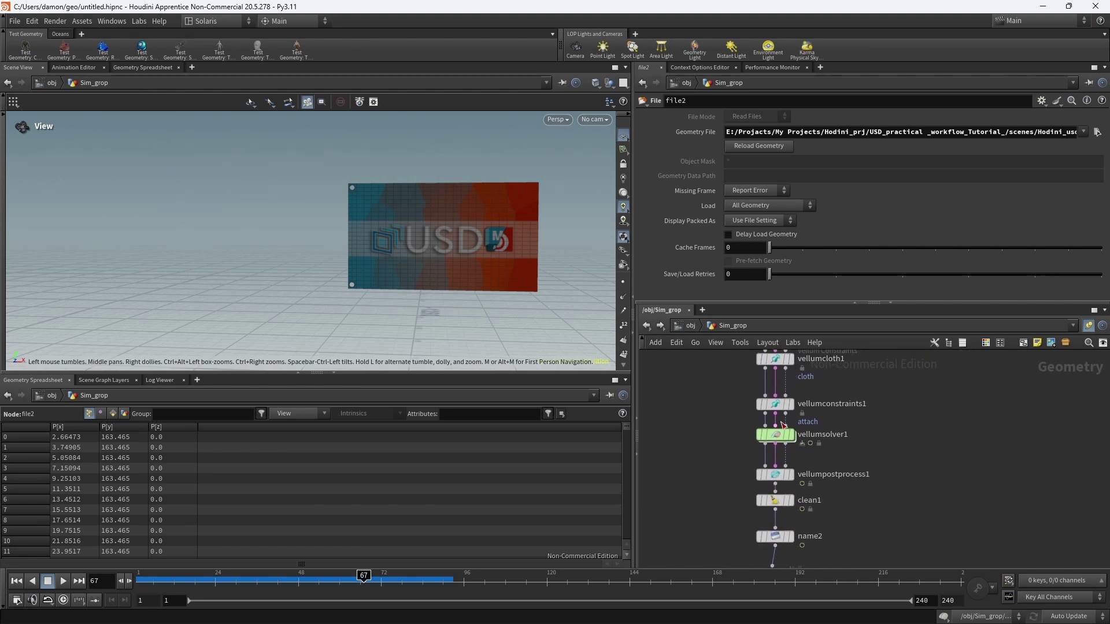
scroll(883, 423, down, 2)
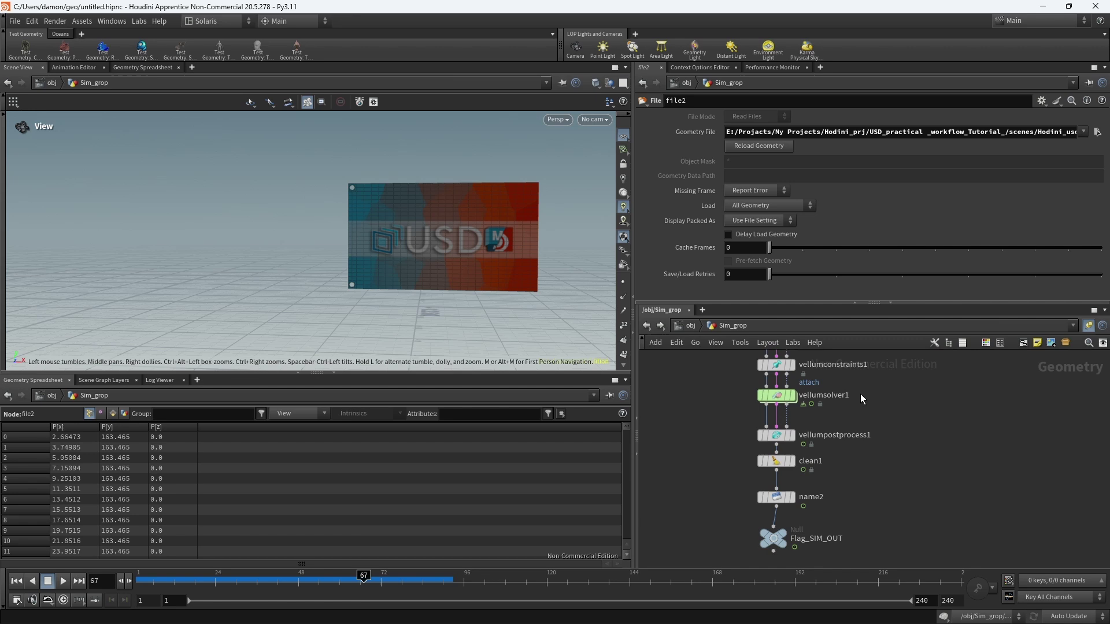
click(823, 396)
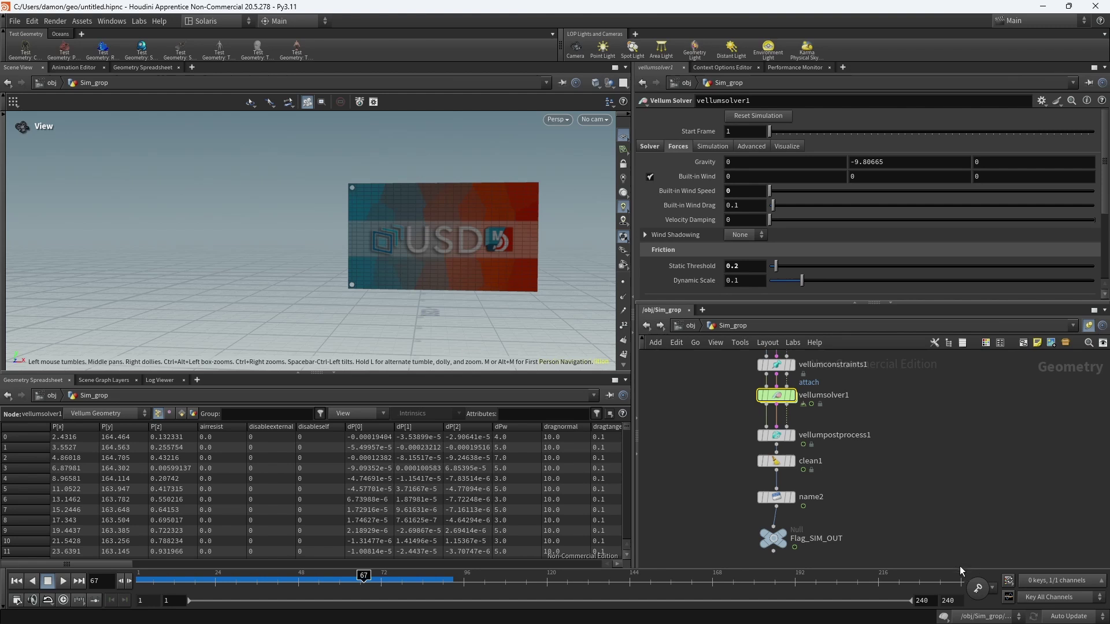
Play the timeline to cache the flag simulation and stop playback at frame 215
click(63, 581)
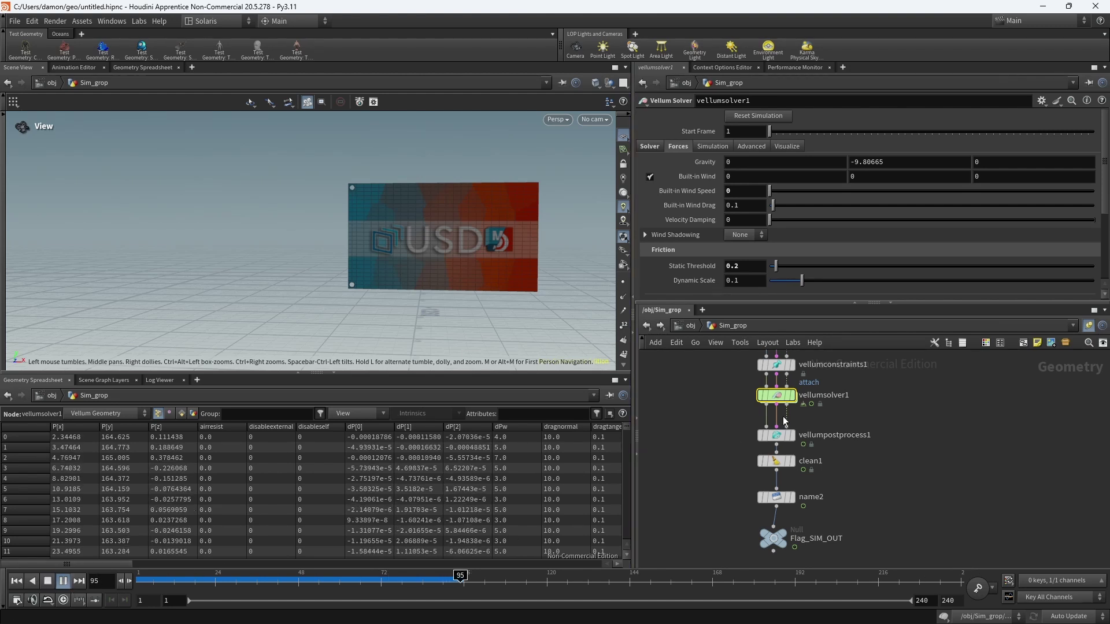
mouse_move(791, 440)
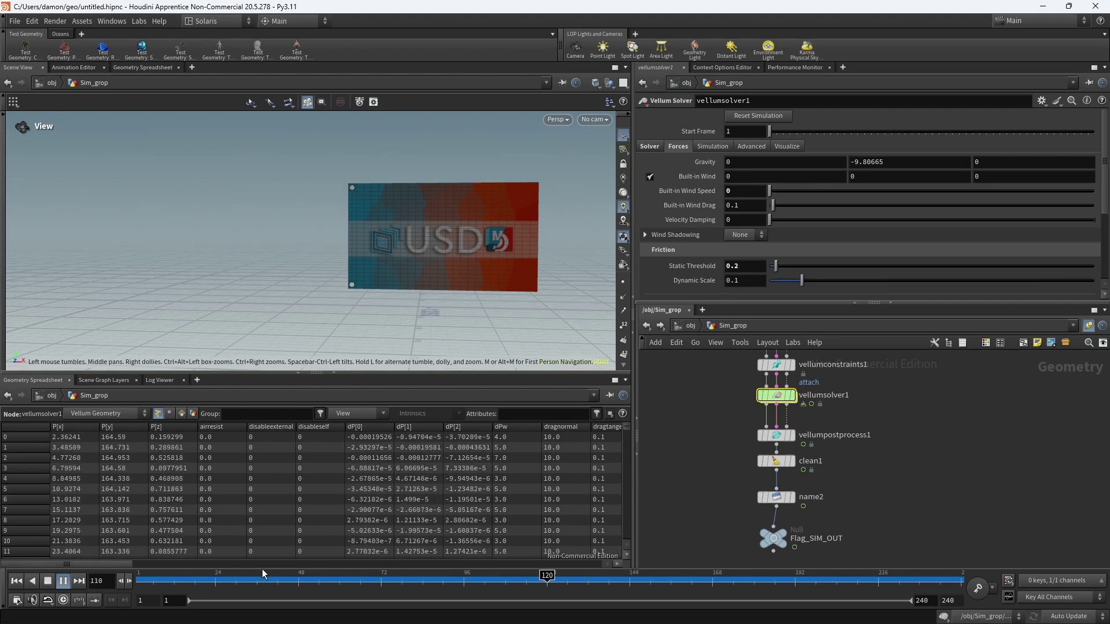
click(49, 584)
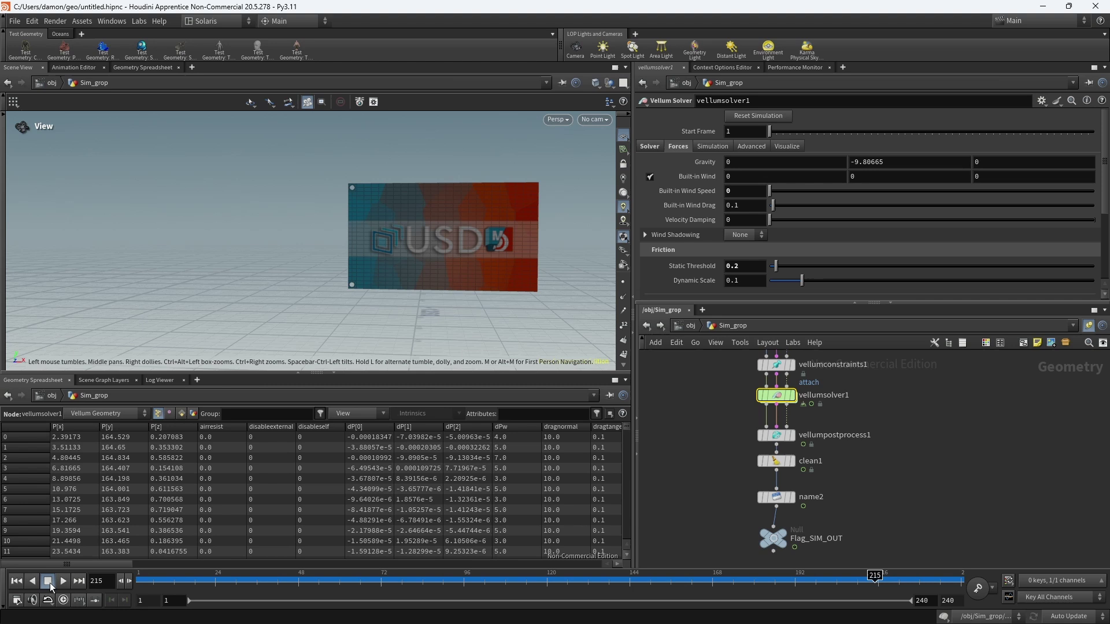
Display the vellumsolver1 result in the viewport and scrub the timeline to frame 110
click(793, 396)
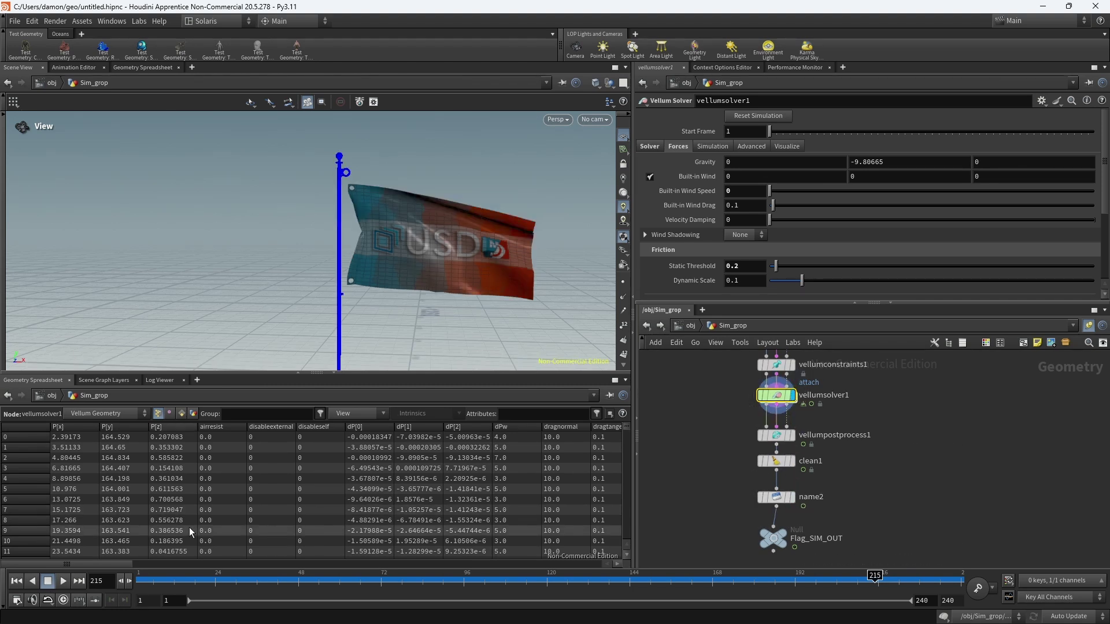
drag(169, 584, 512, 581)
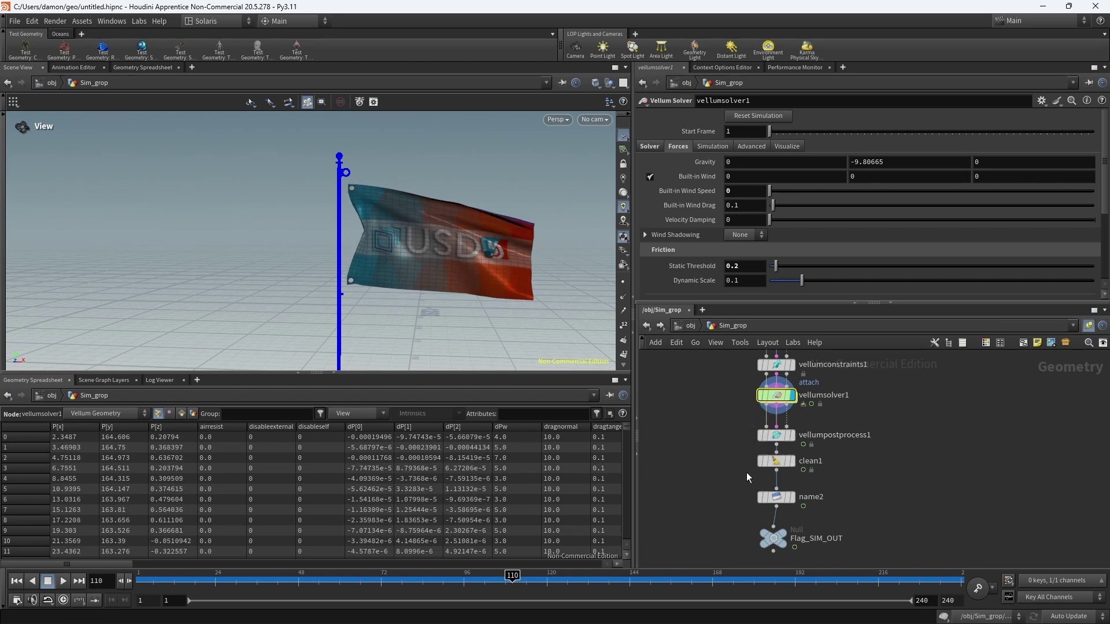
Open the node information for vellumpostprocess1
scroll(878, 491, up, 2)
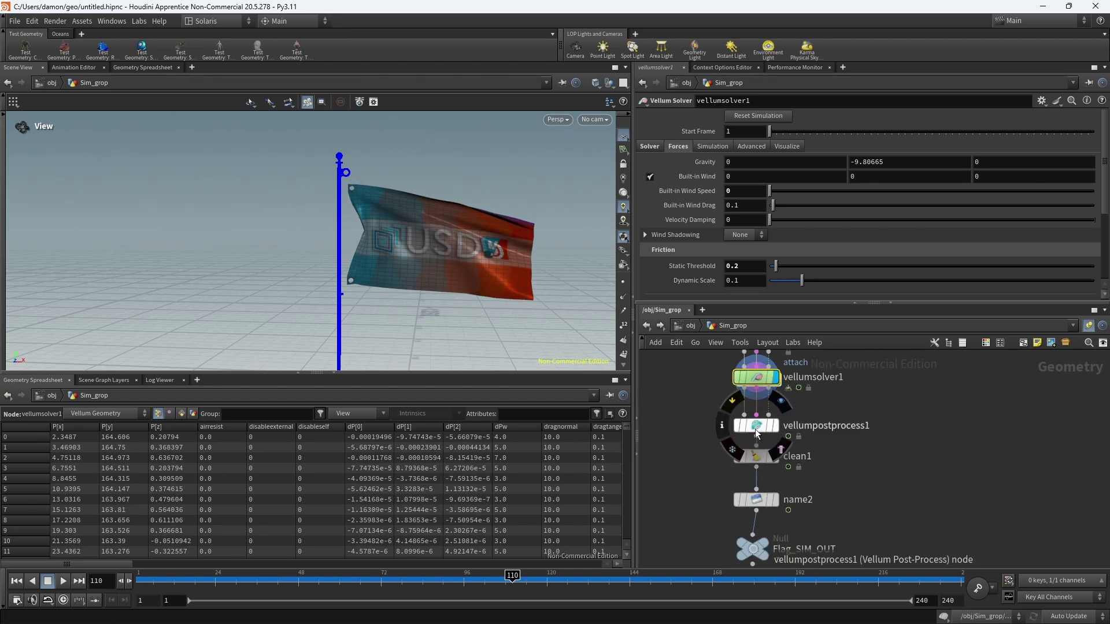
click(723, 428)
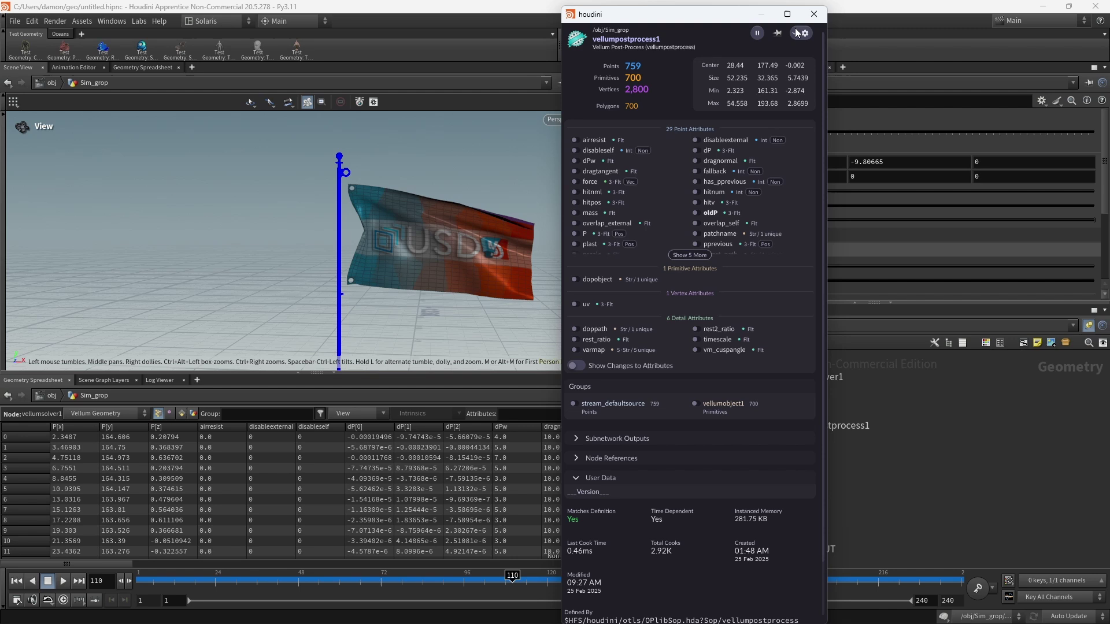
Close the node information and examine the attribute removal settings of clean1 and the primitive name set in name2
click(814, 13)
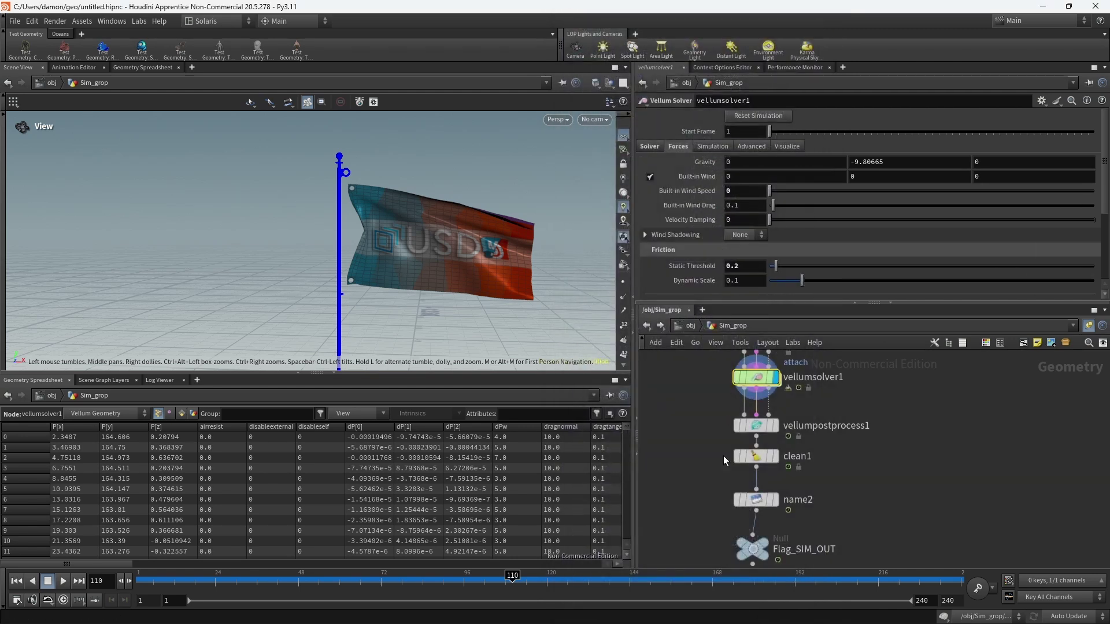
click(762, 459)
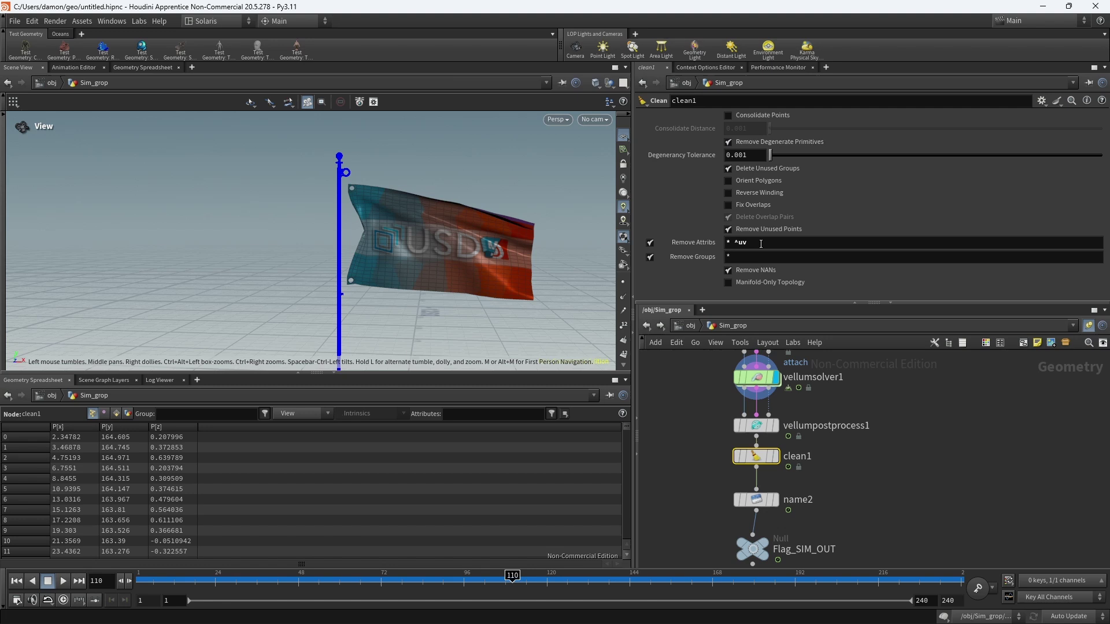
double_click(738, 244)
click(910, 440)
middle_drag(713, 487, 709, 425)
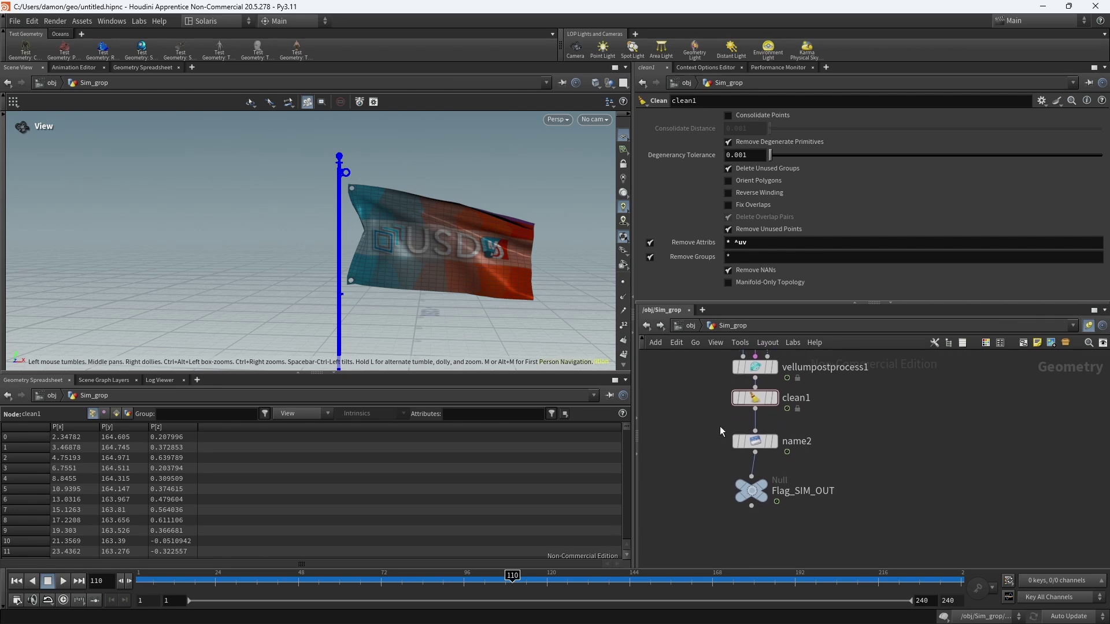
click(755, 441)
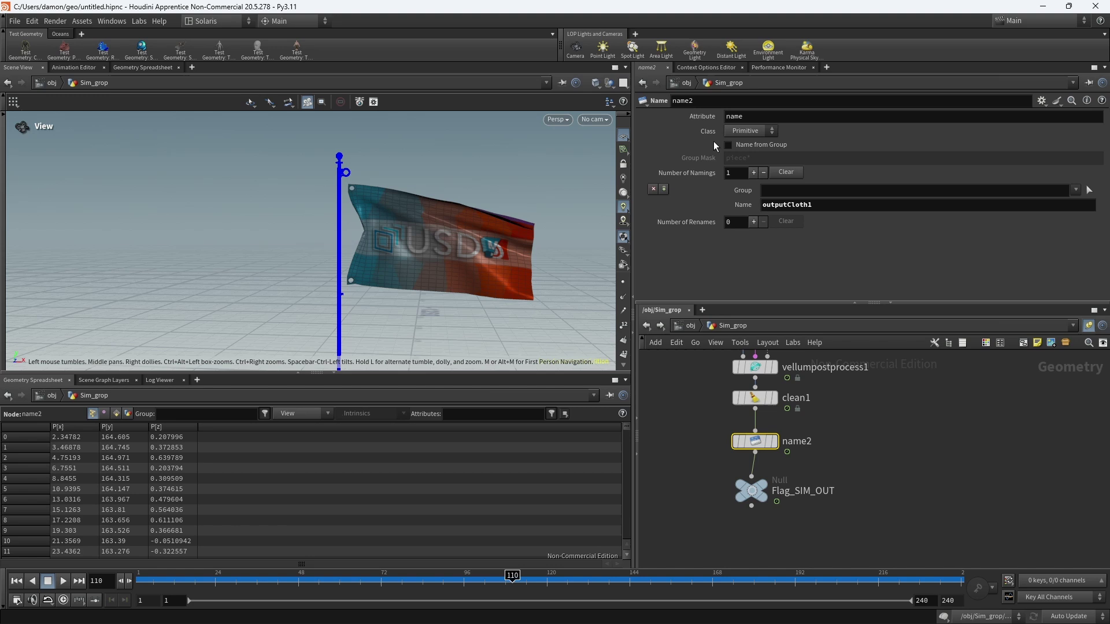
double_click(787, 205)
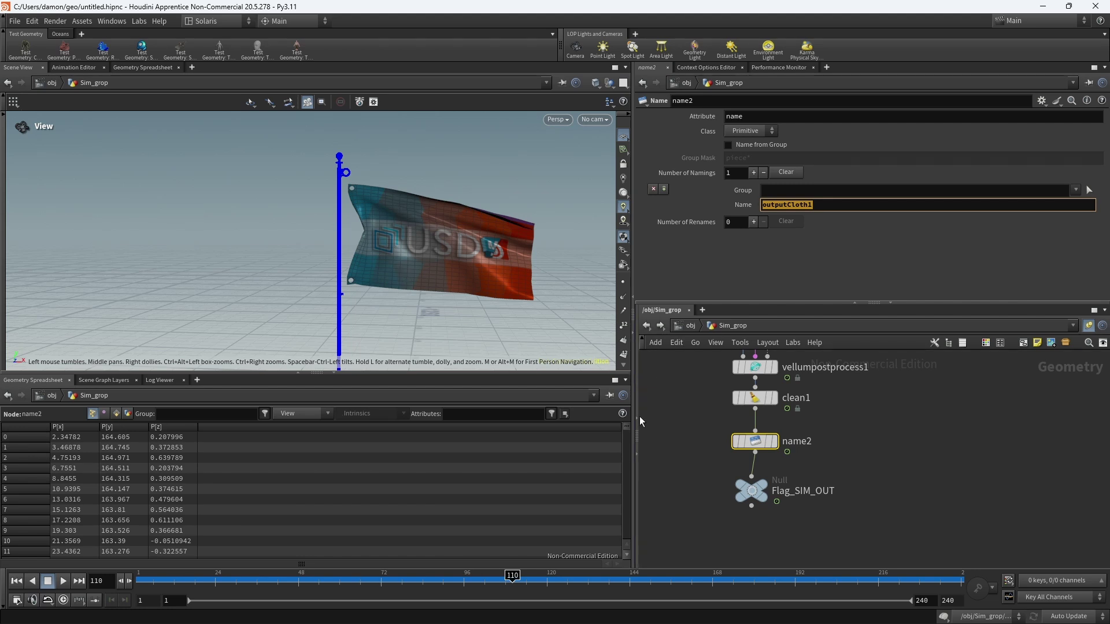
Switch the network to the Solaris stage and add a File node that imports USD as a Sublayer
key(alt+bracketleft)
key(ctrl+w)
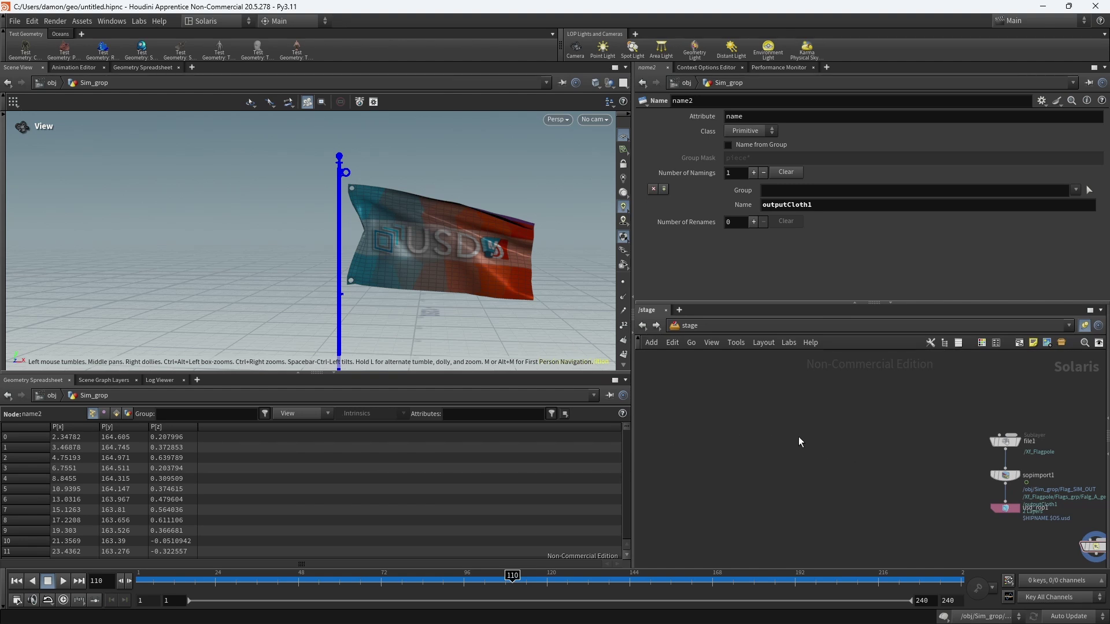
key(Tab)
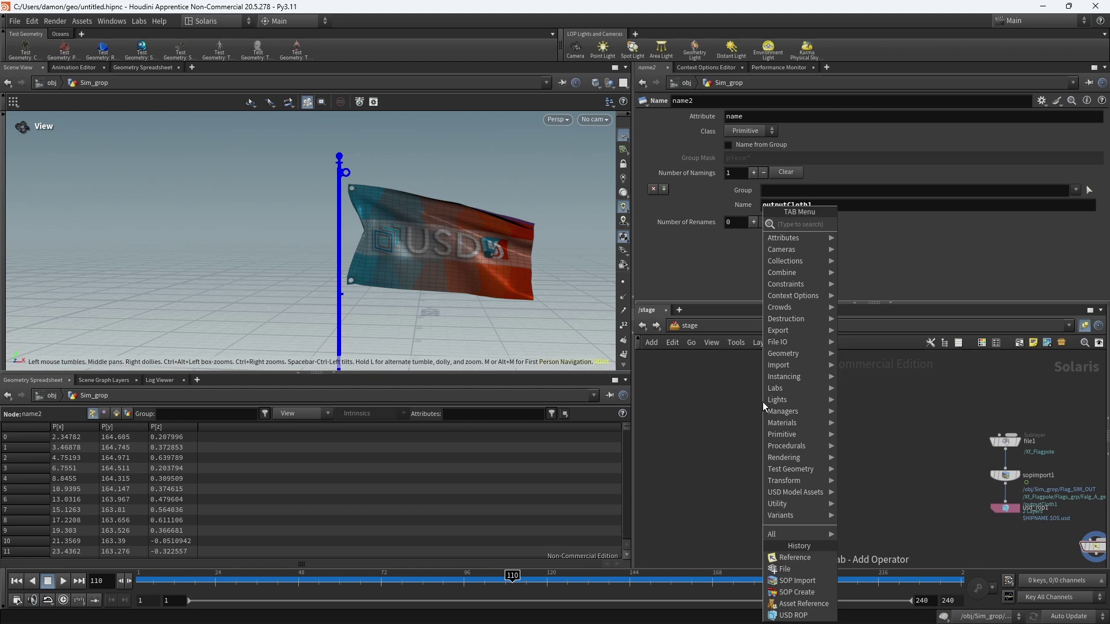
text(fil)
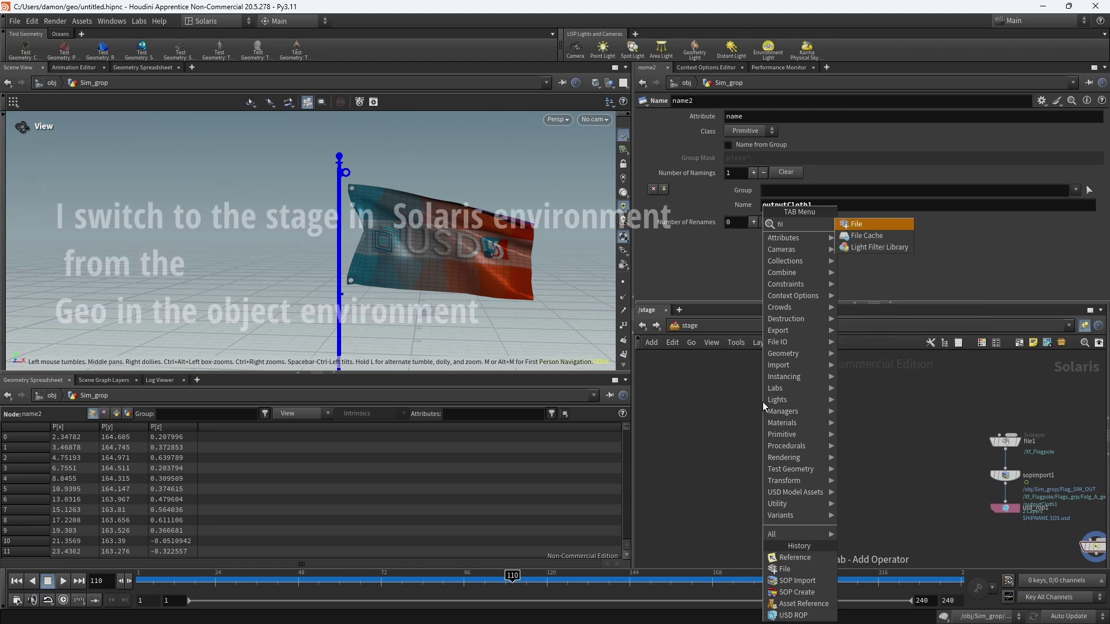
key(Return)
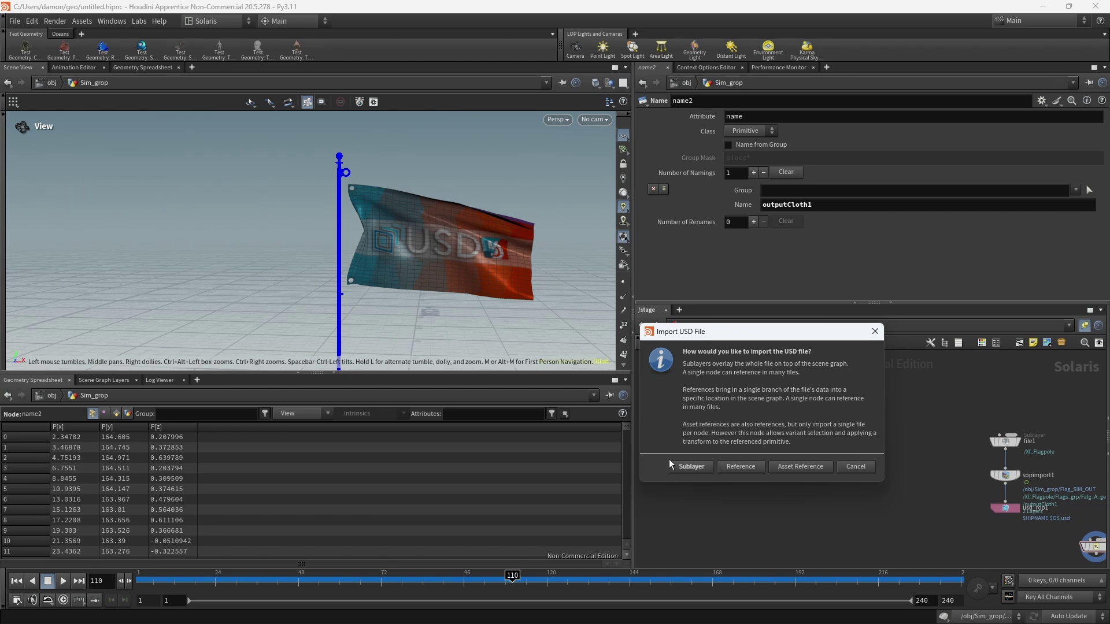
click(705, 464)
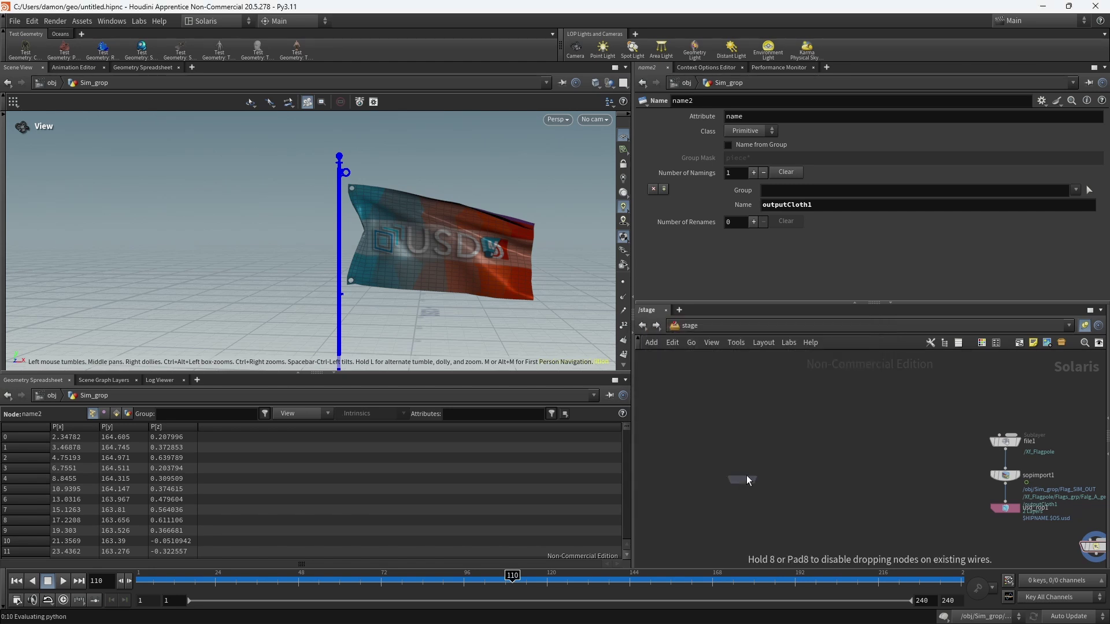
click(751, 421)
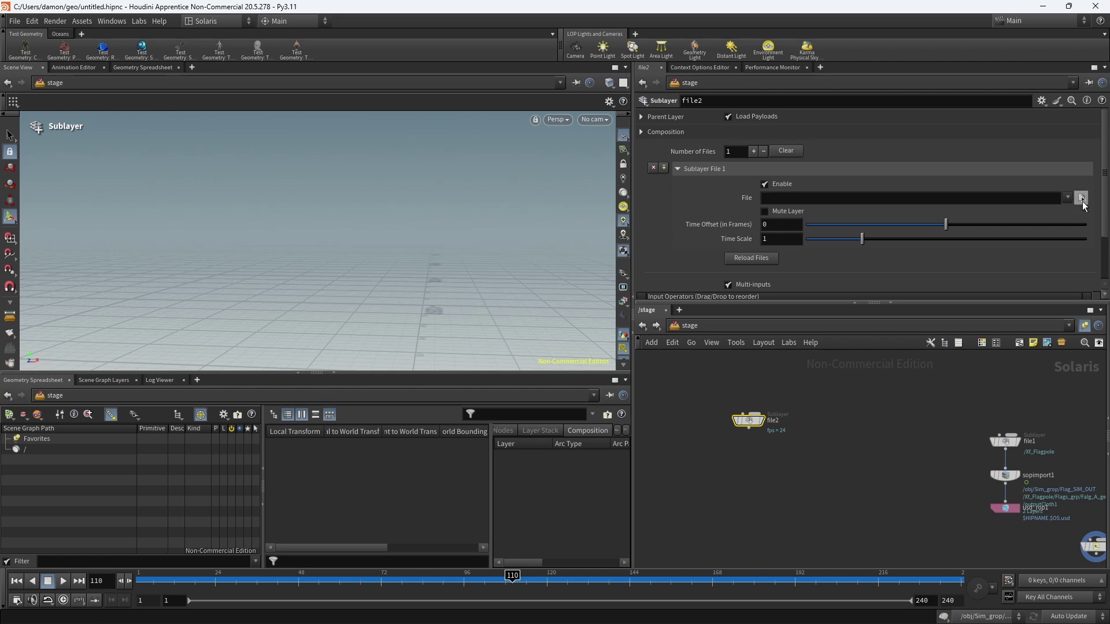
Load Flag_Stage_Layer.usd from the project's scenes folder into the file2 sublayer
click(1081, 198)
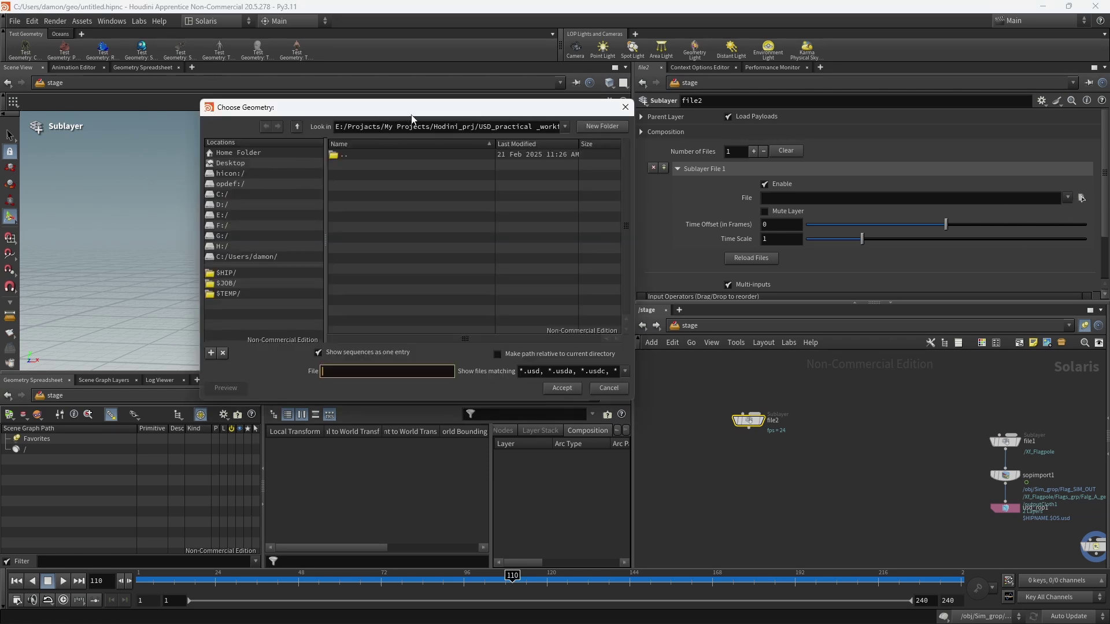
key(Escape)
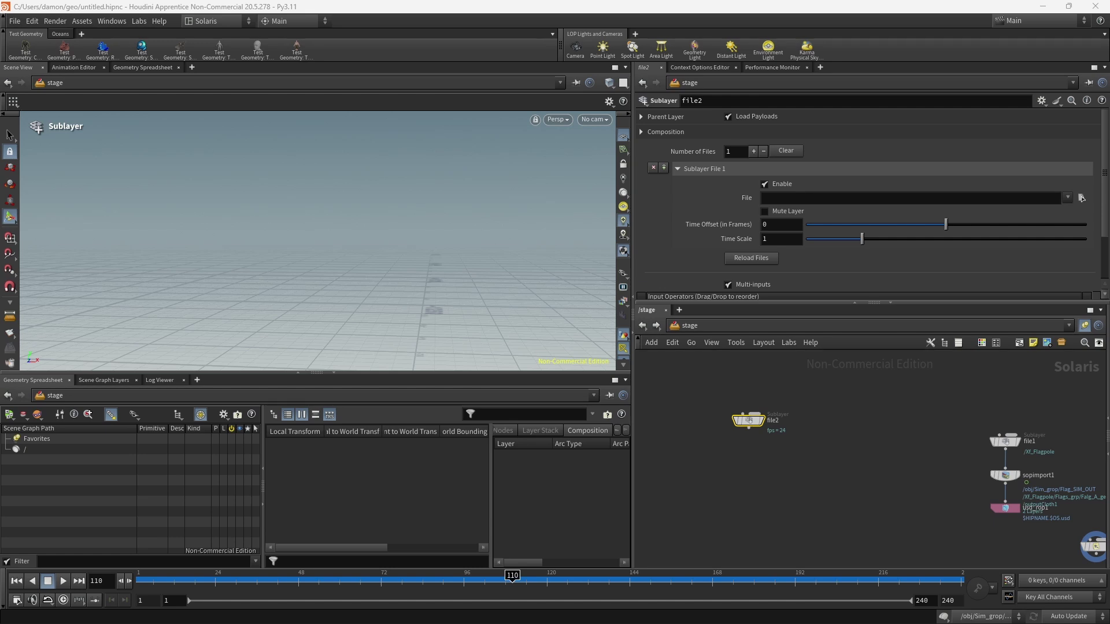
click(1082, 199)
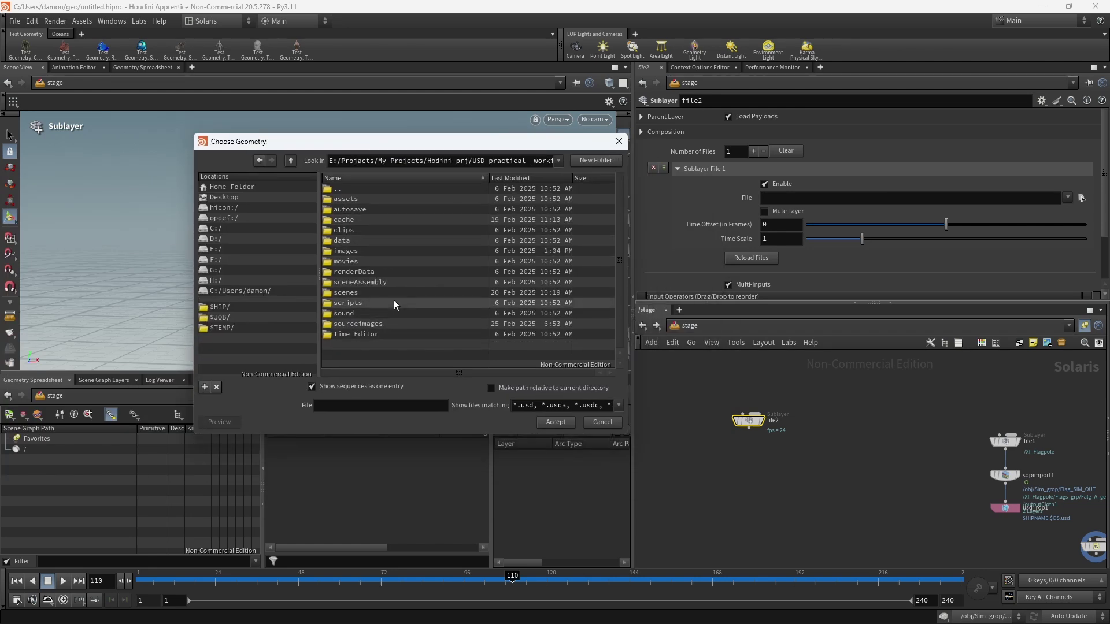
double_click(362, 293)
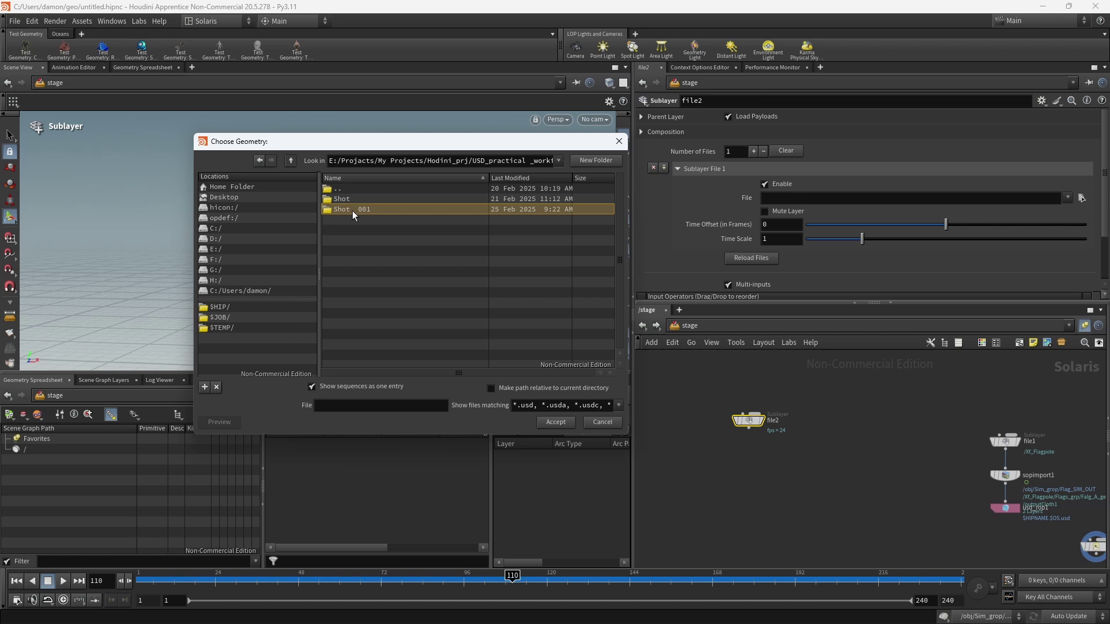
double_click(352, 210)
click(376, 251)
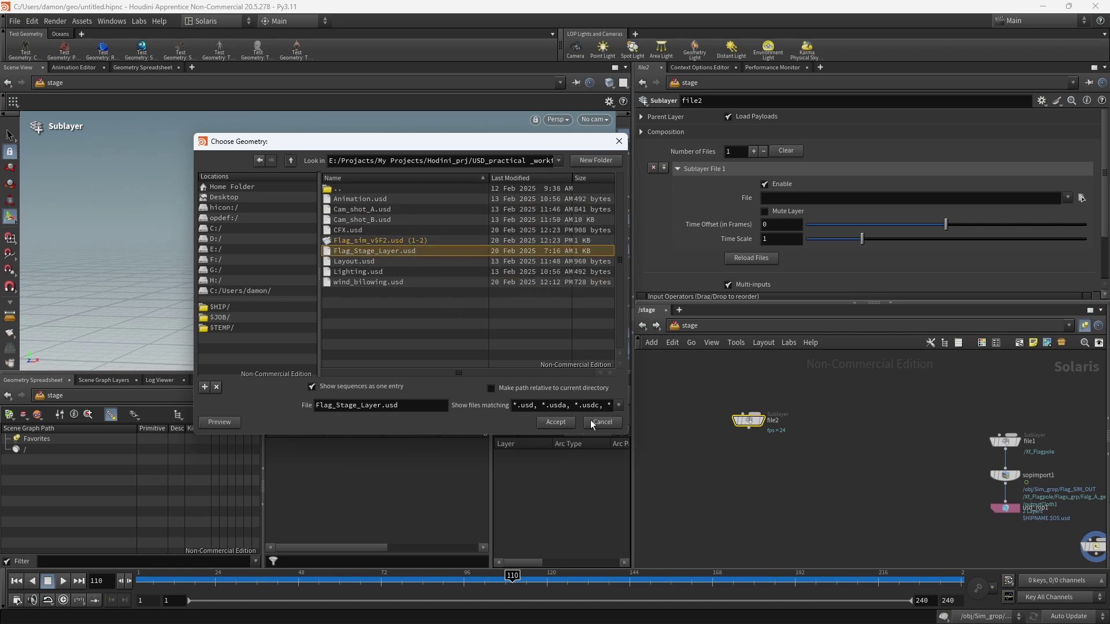
click(556, 424)
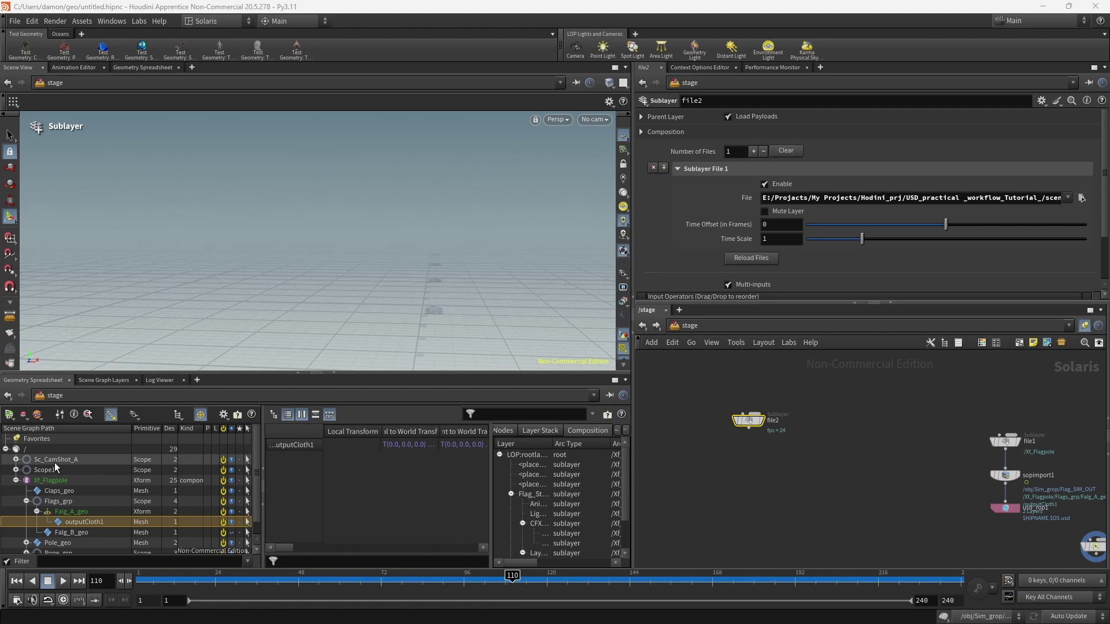
Display the file2 sublayer in the viewport with the textured flag and pole in view
scroll(35, 485, down, 1)
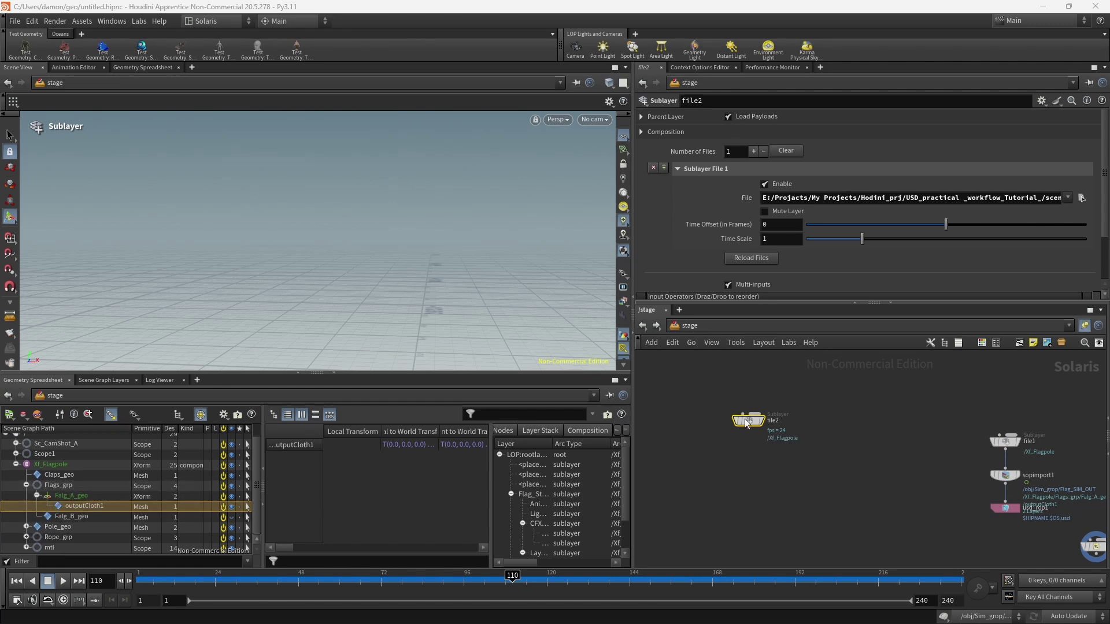
click(763, 424)
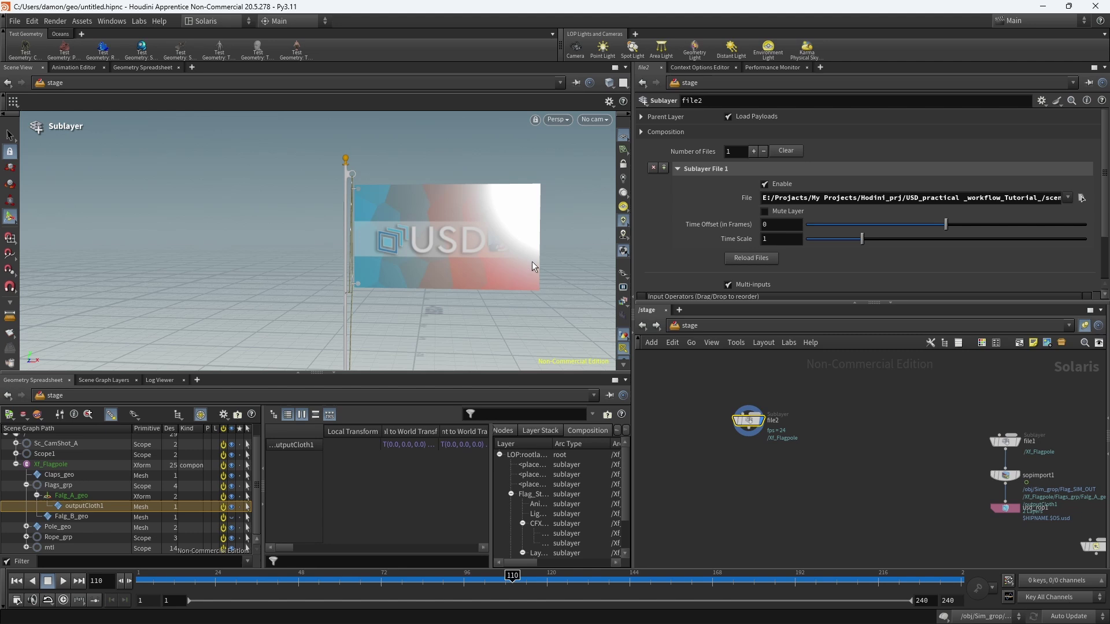
key(Escape)
drag(467, 290, 537, 298)
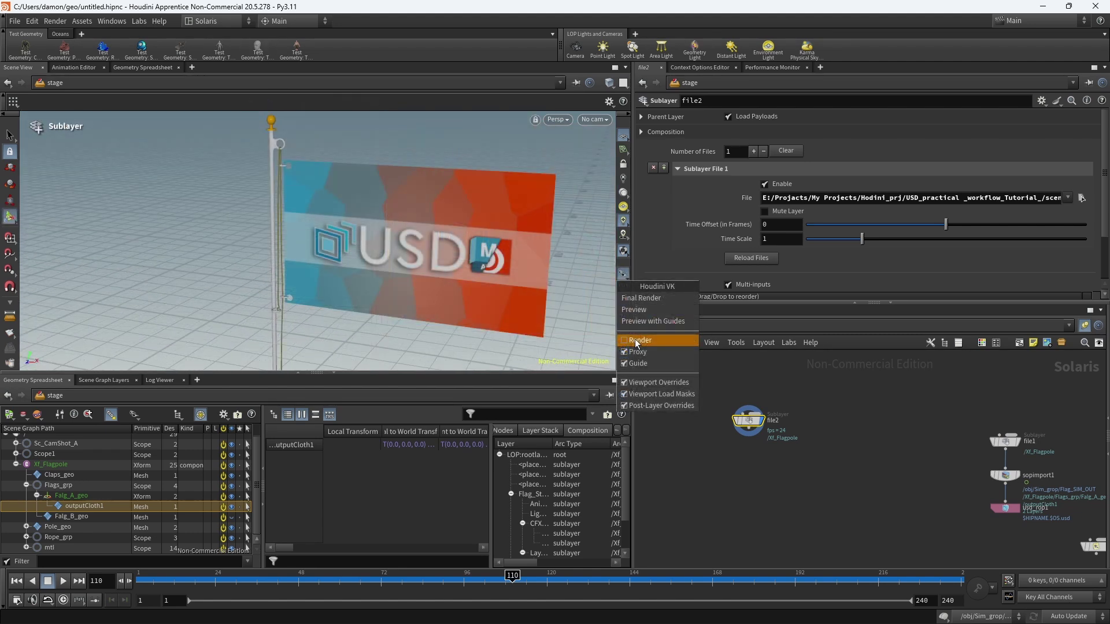
Show render-purpose geometry with Proxy turned off and inspect the ropes beside the flagpole up close
click(624, 275)
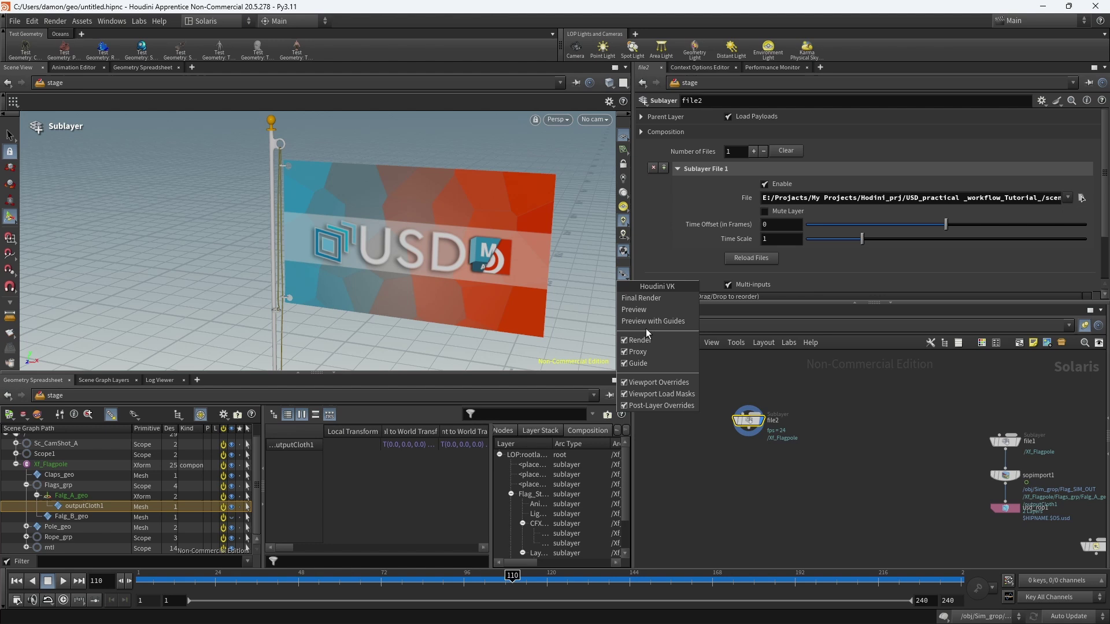
click(639, 351)
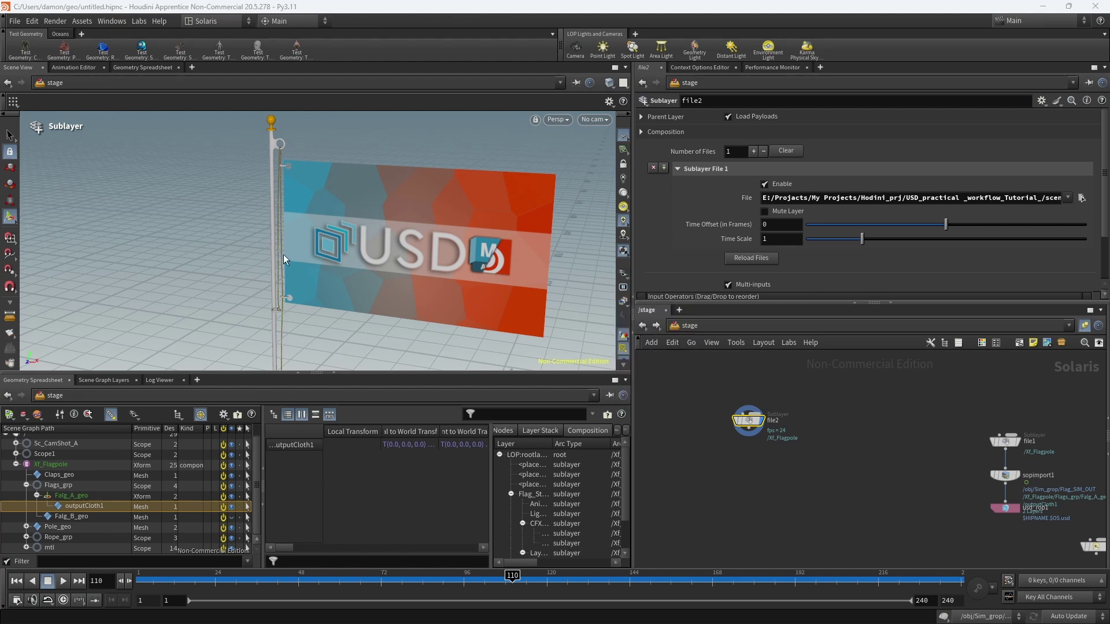
key(Escape)
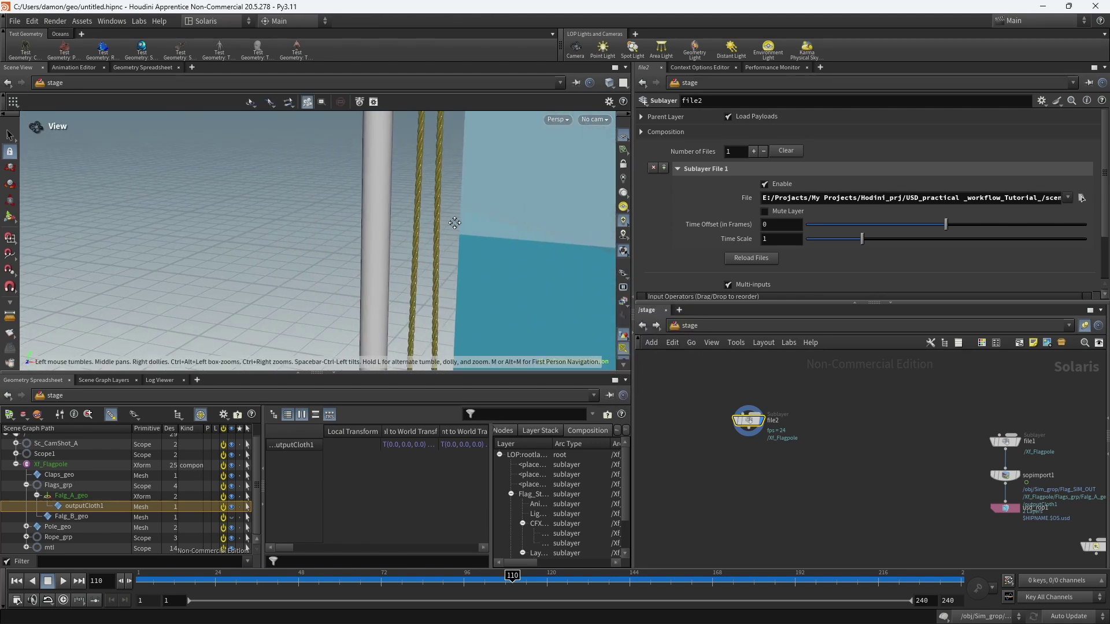
middle_drag(425, 310, 389, 309)
middle_drag(433, 176, 381, 178)
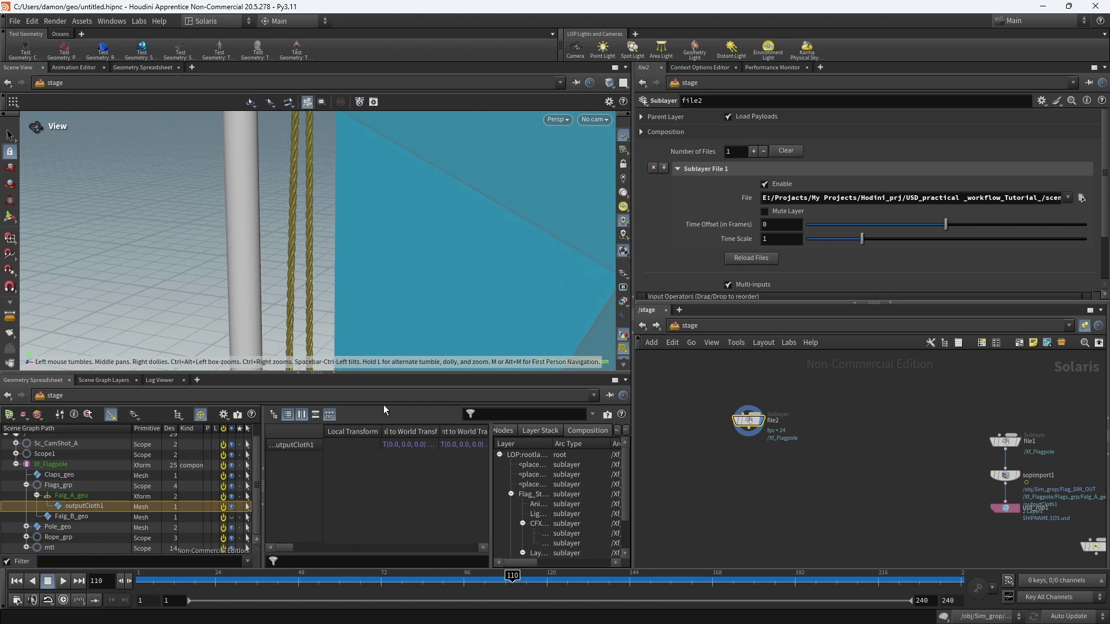
key(Return)
Switch the viewport back to proxy geometry, compare the ropes and bring the whole flag back into view
click(624, 276)
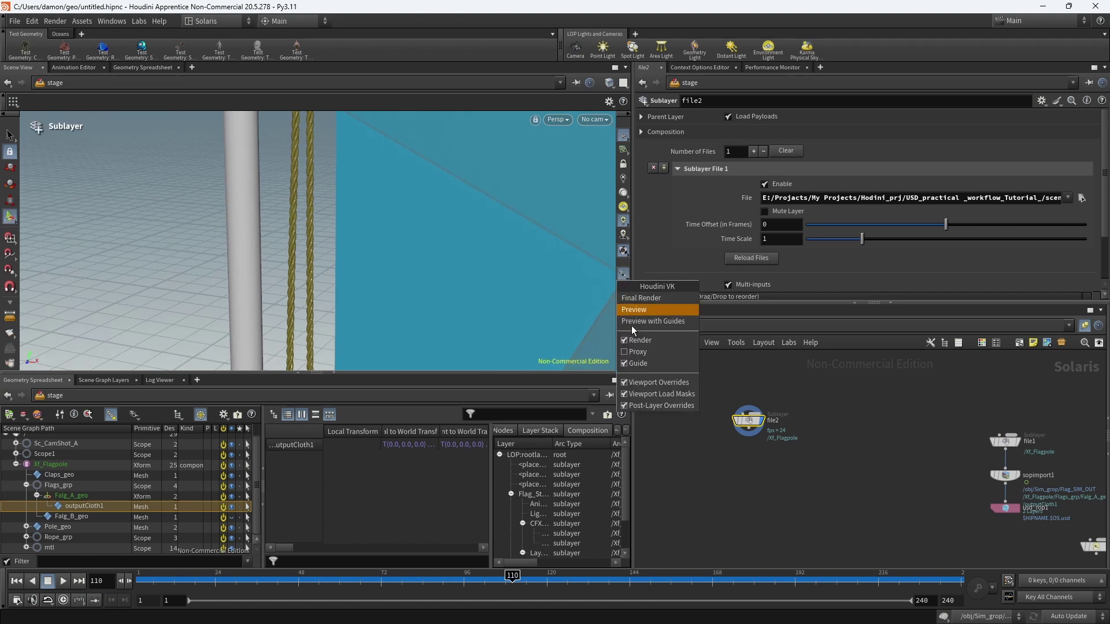
click(636, 352)
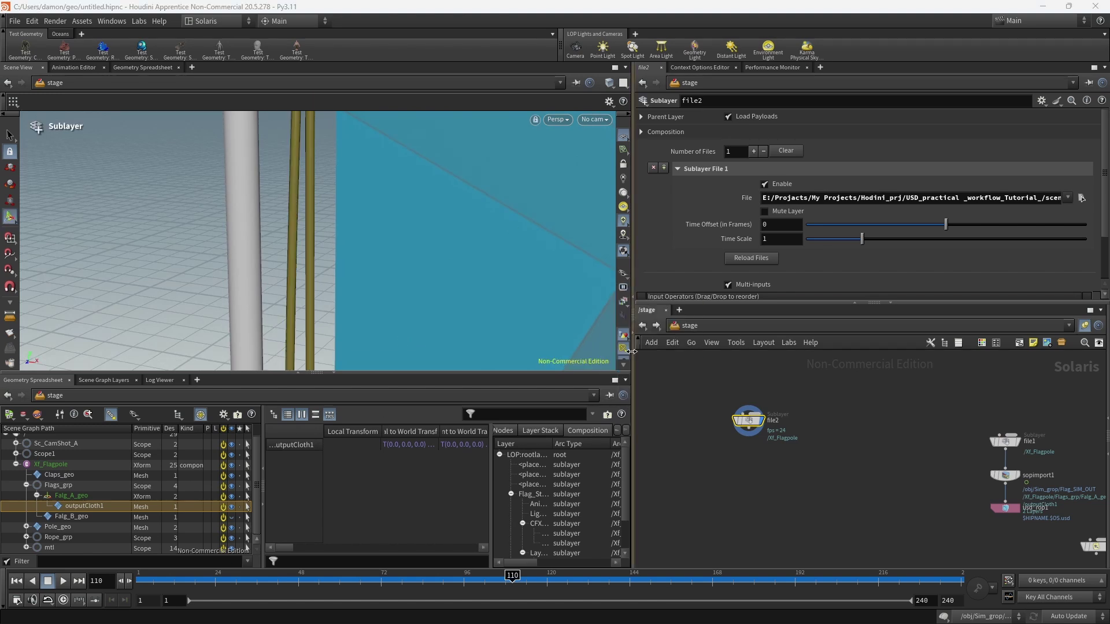
click(623, 274)
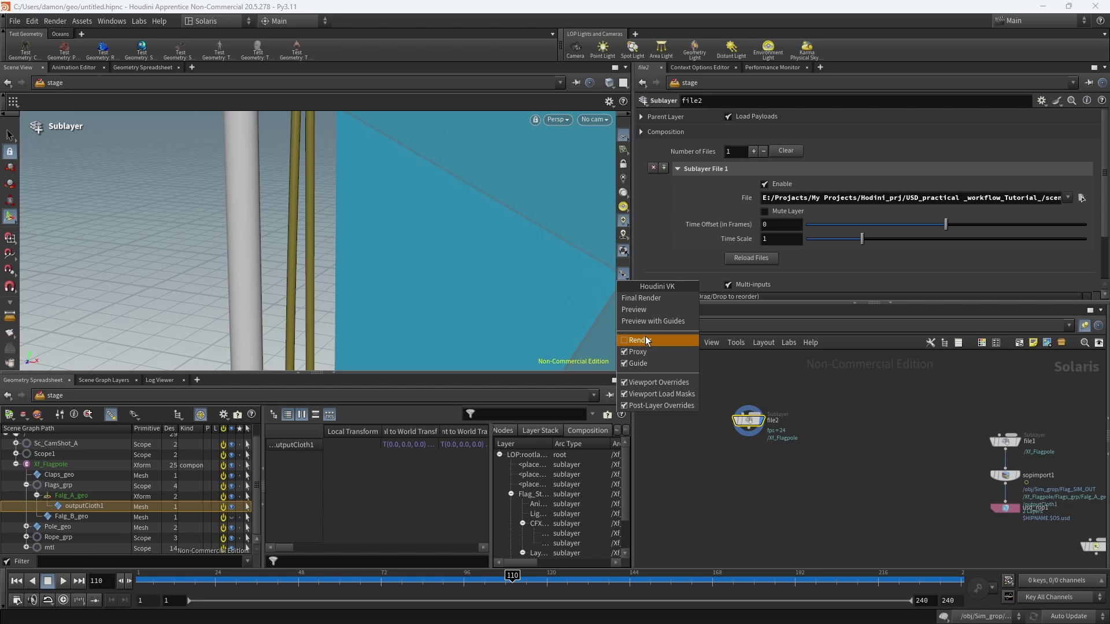
key(Escape)
key(Escape)
middle_drag(342, 215, 357, 225)
key(Return)
key(f)
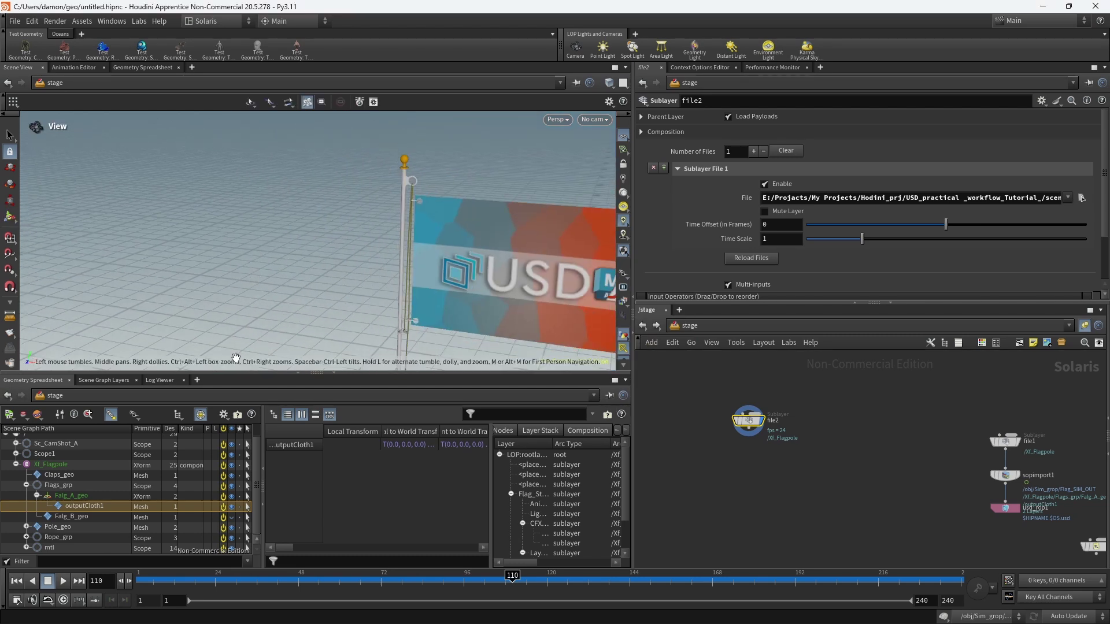
key(Escape)
drag(324, 272, 381, 282)
key(Return)
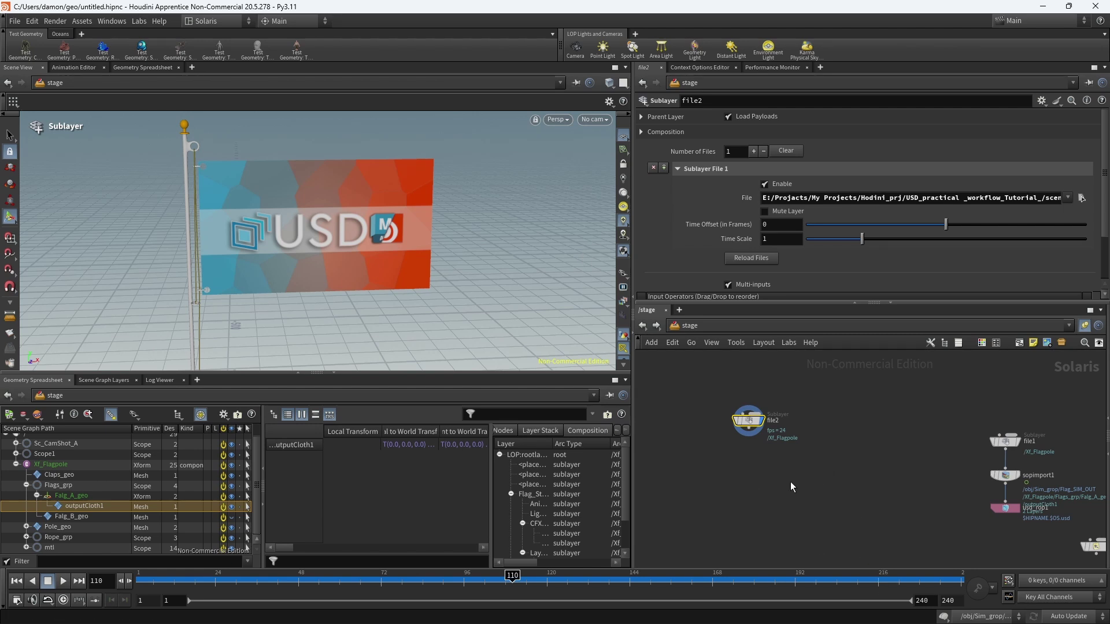
Add a SOP Import node to the stage network beneath the file2 sublayer
click(745, 471)
key(Tab)
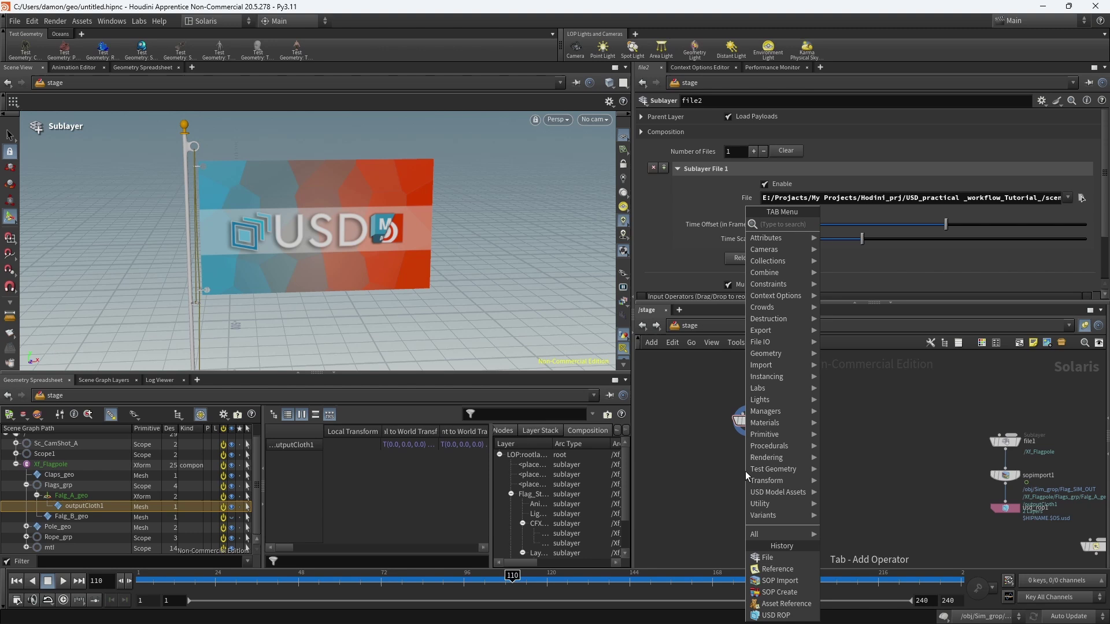
text(sop)
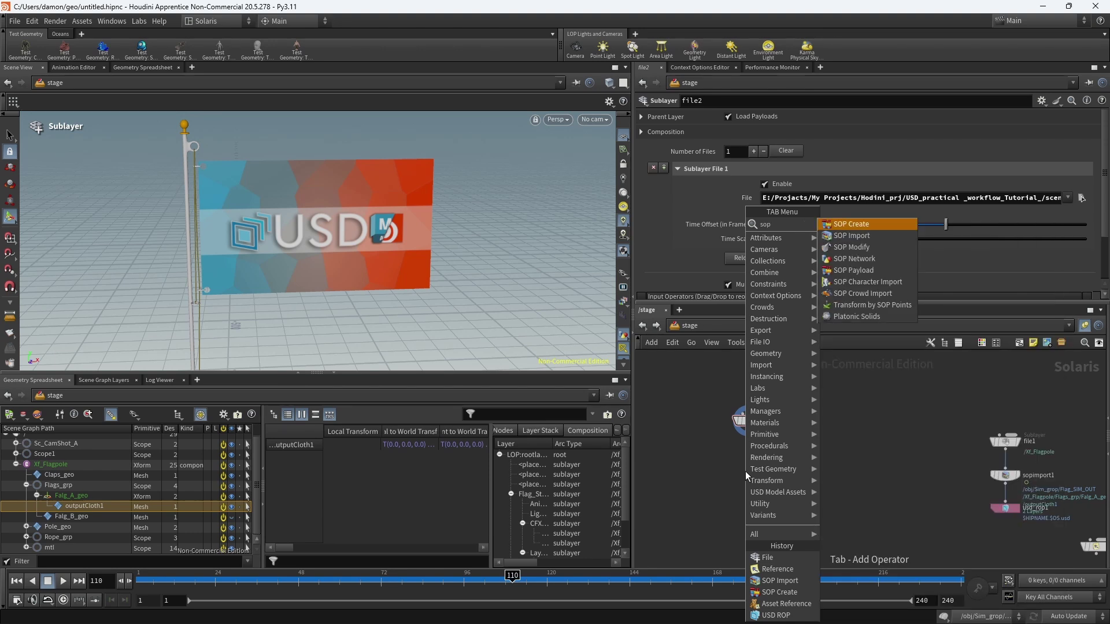
click(867, 238)
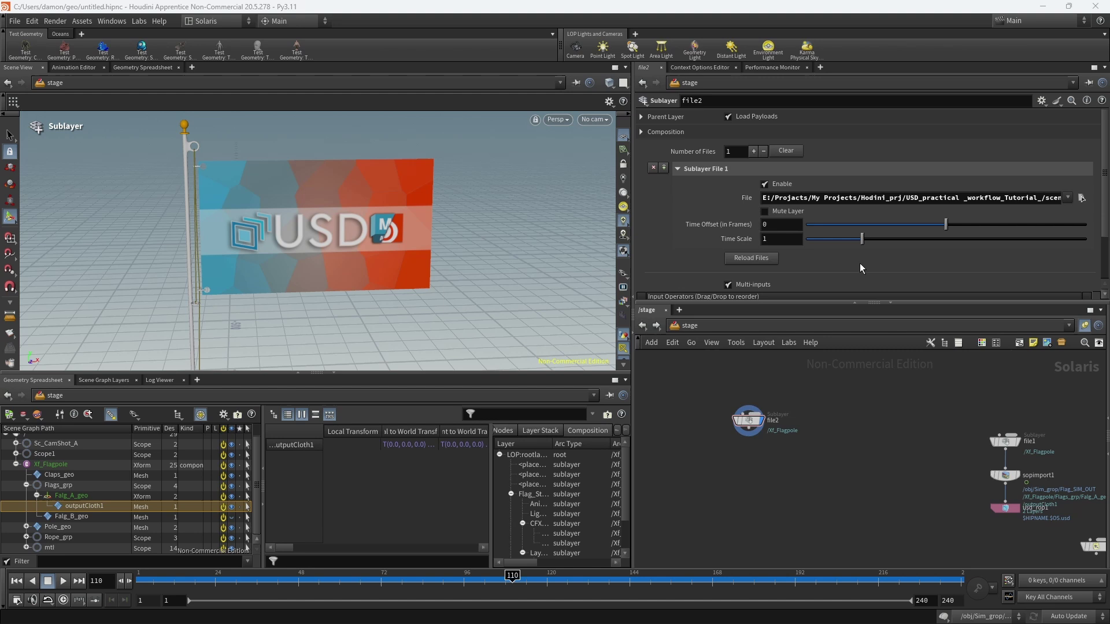
click(815, 474)
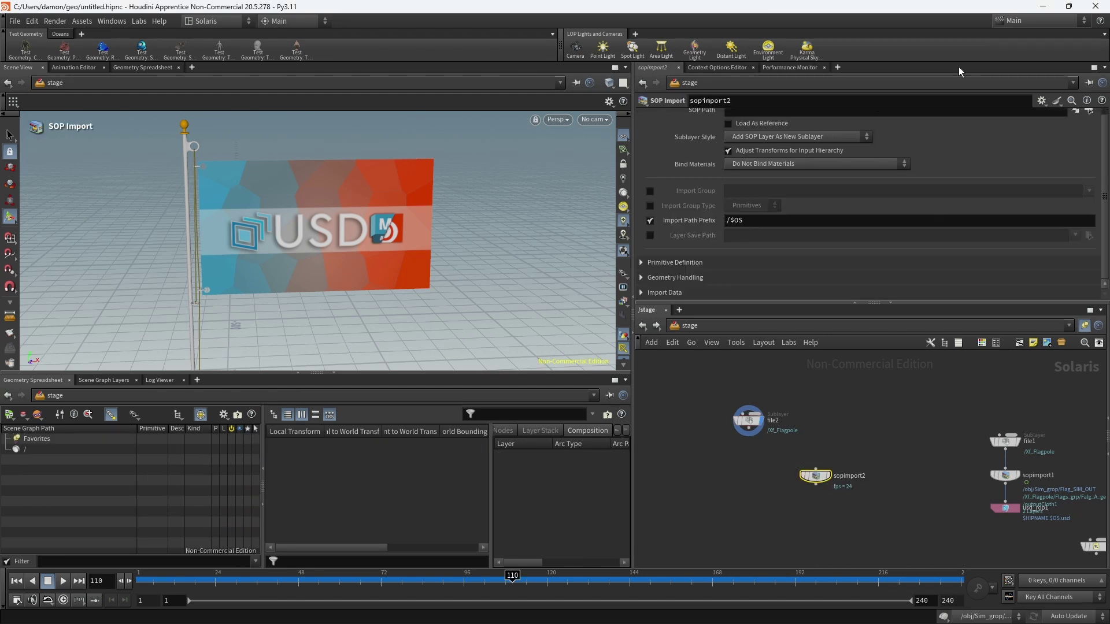
Set the new SOP Import node's SOP path to /obj/Sim_grop/Flag_SIM_OUT
scroll(1040, 154, up, 1)
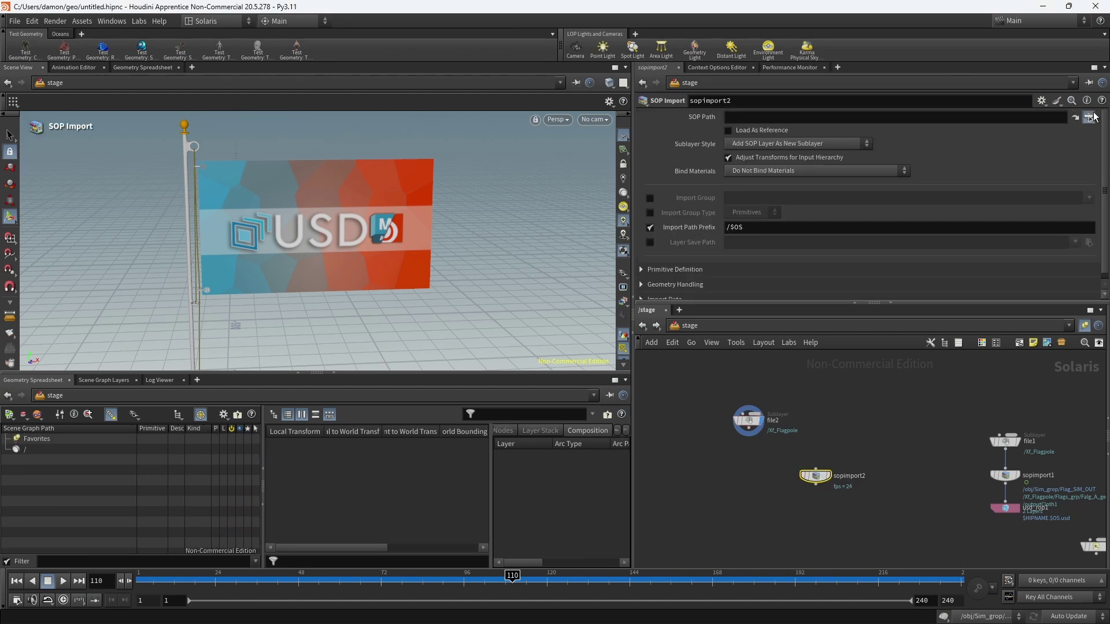
click(1089, 117)
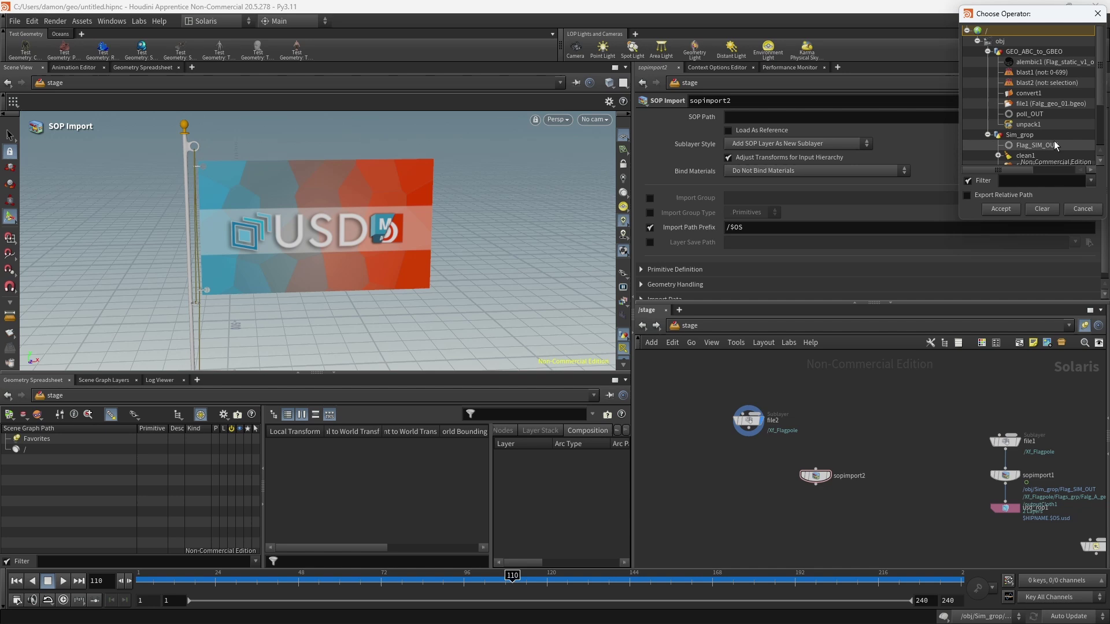
click(1035, 145)
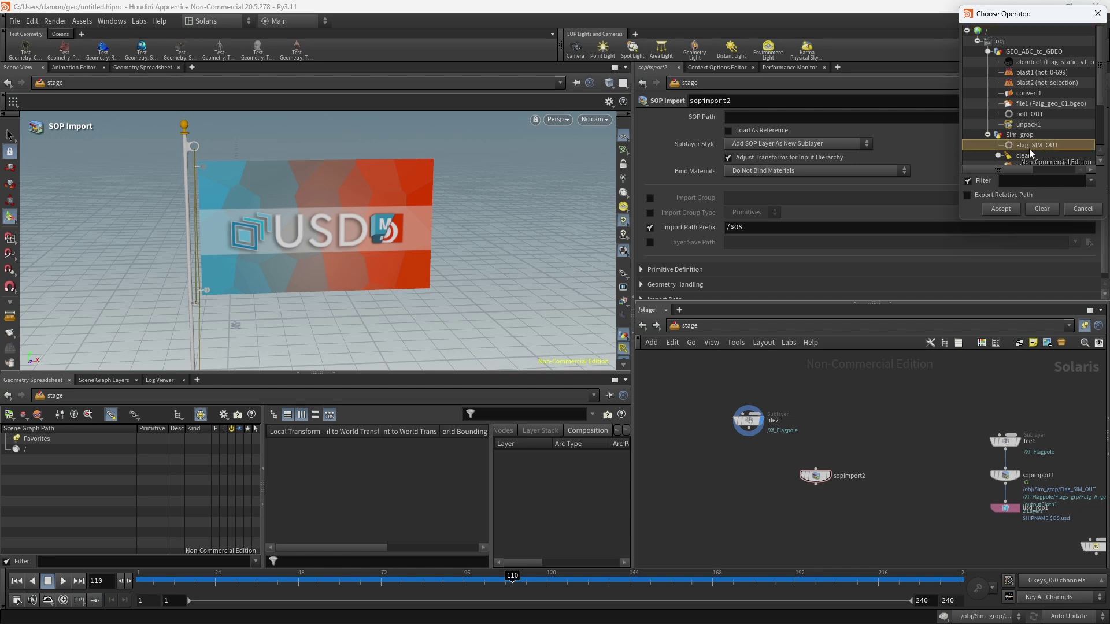
scroll(1034, 148, down, 2)
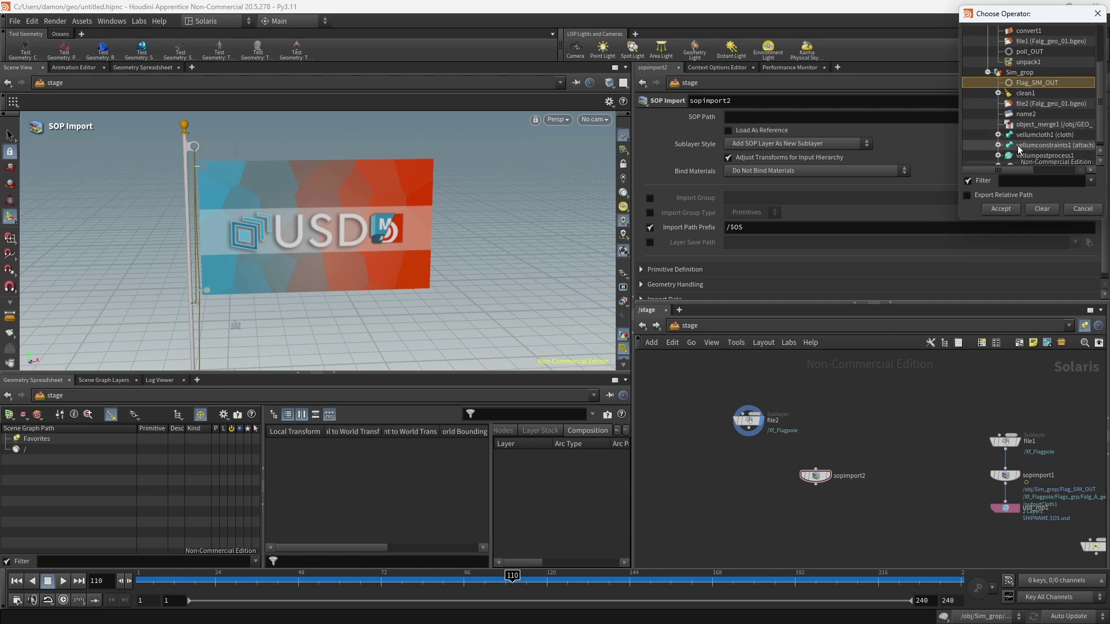
click(1007, 211)
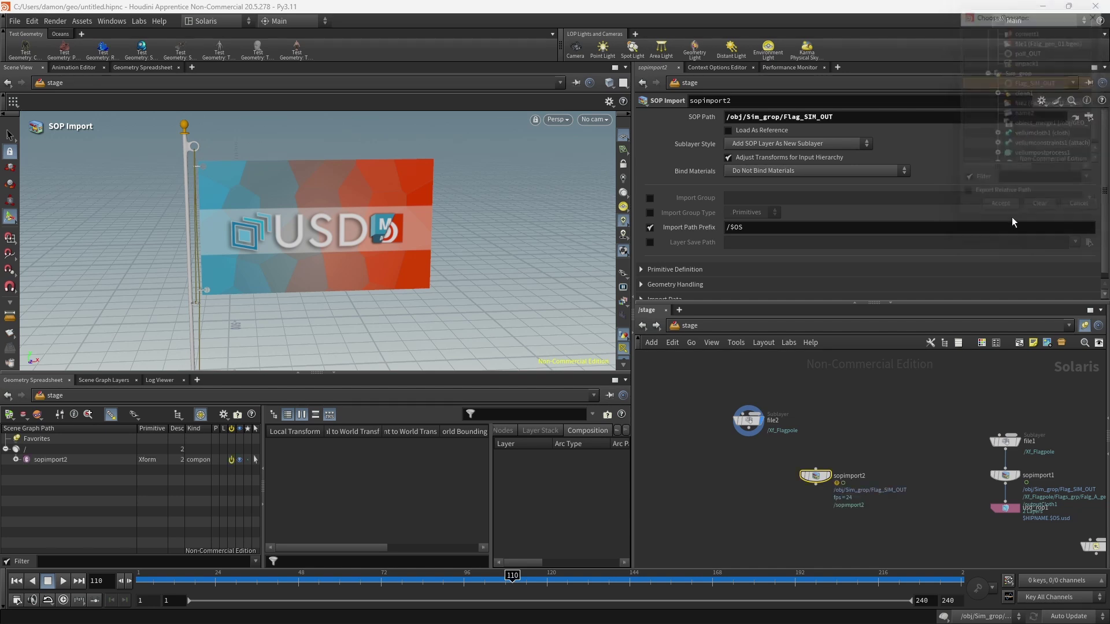
Display the imported cloth with its scene graph hierarchy expanded, and wire the SOP Import beneath the file2 sublayer
click(833, 478)
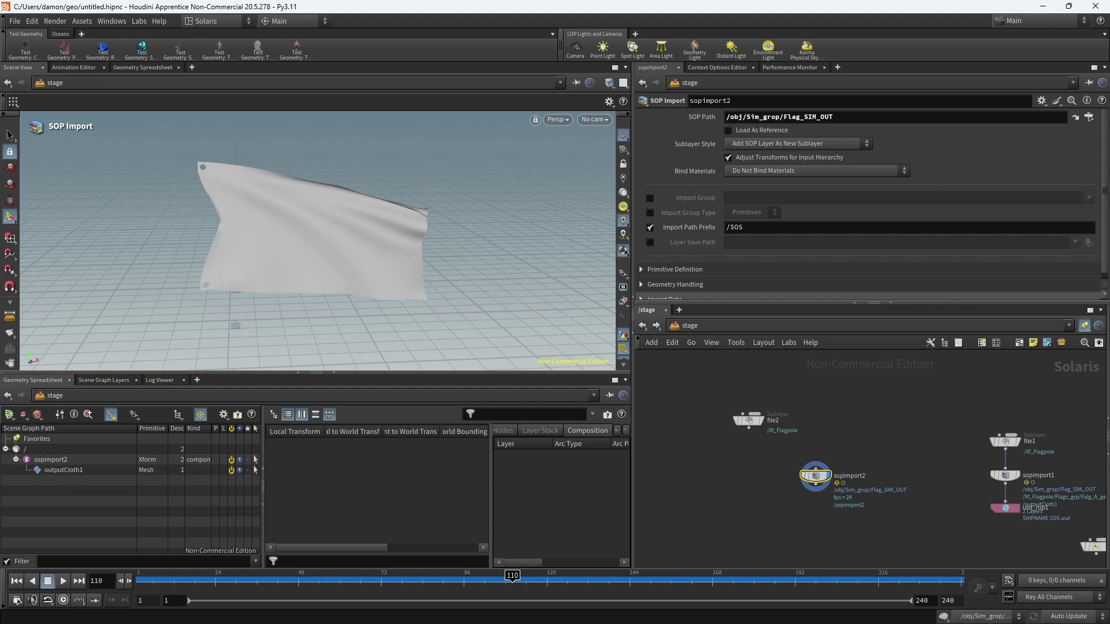
click(16, 459)
mouse_move(800, 479)
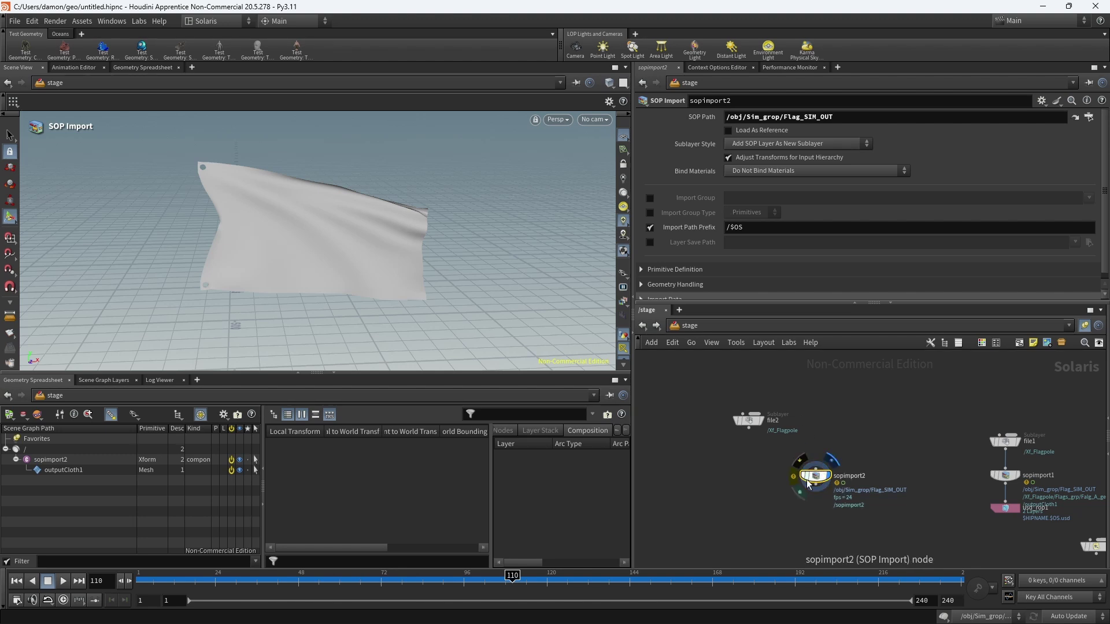
drag(801, 478, 749, 447)
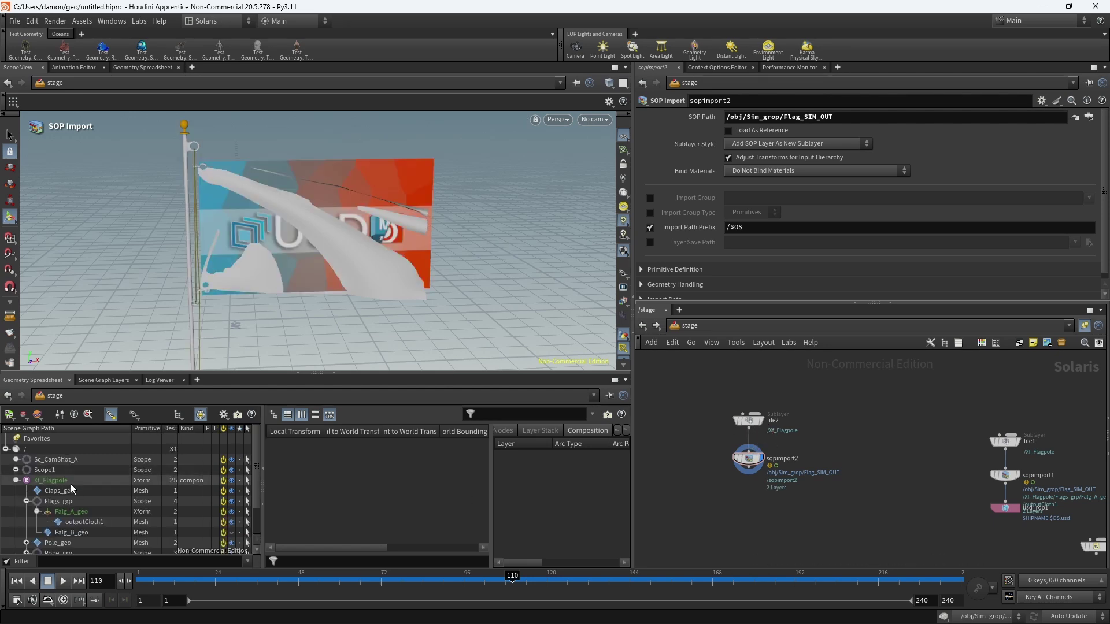
Set the SOP Import's import path prefix to /Xf_Flagpole/Flags_grp/Falg_A_geo and scrub the timeline to frame 186
scroll(70, 483, down, 2)
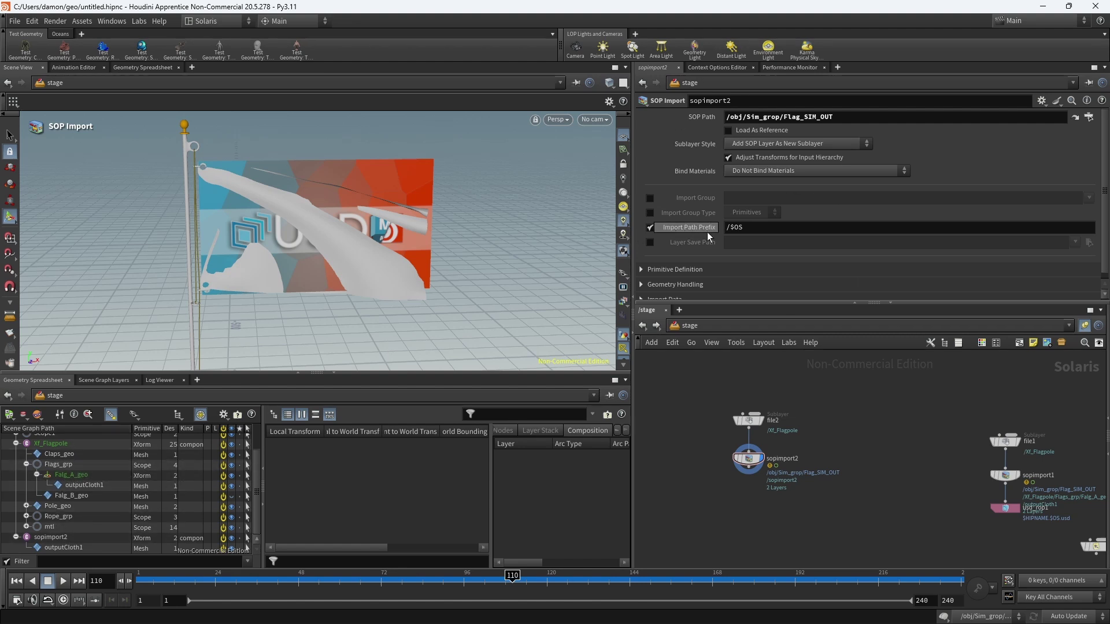
click(63, 476)
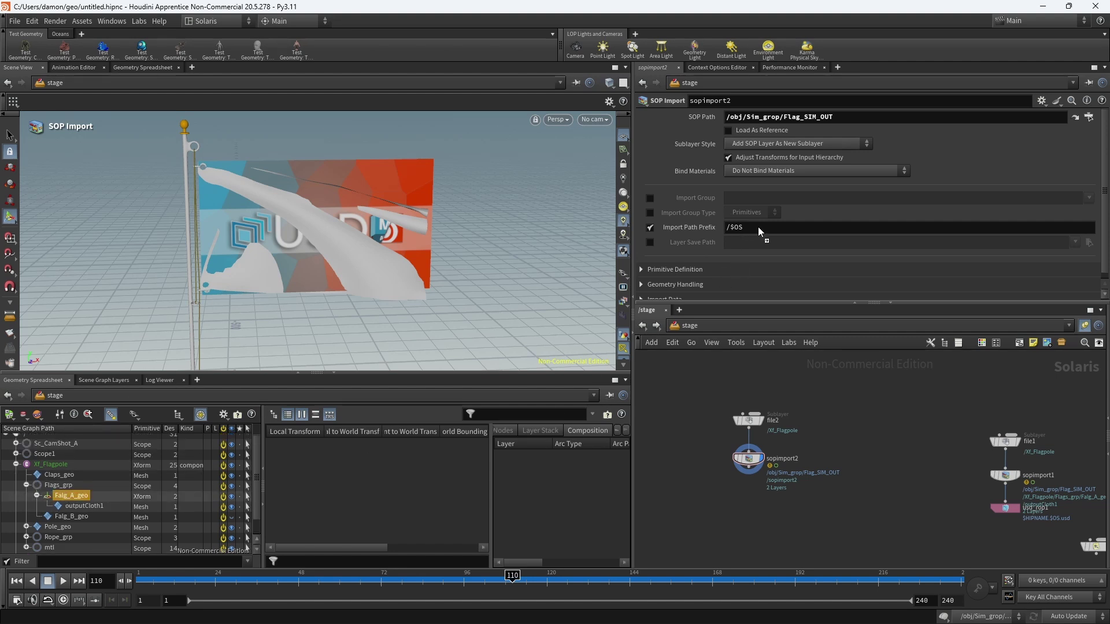
drag(752, 231, 755, 229)
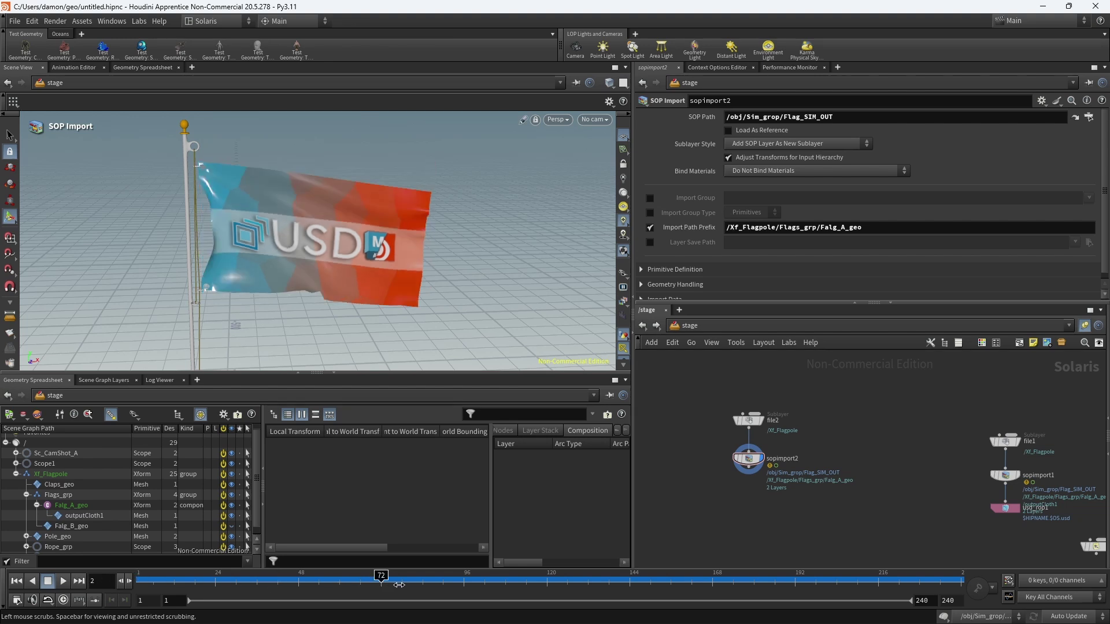
drag(398, 585, 776, 576)
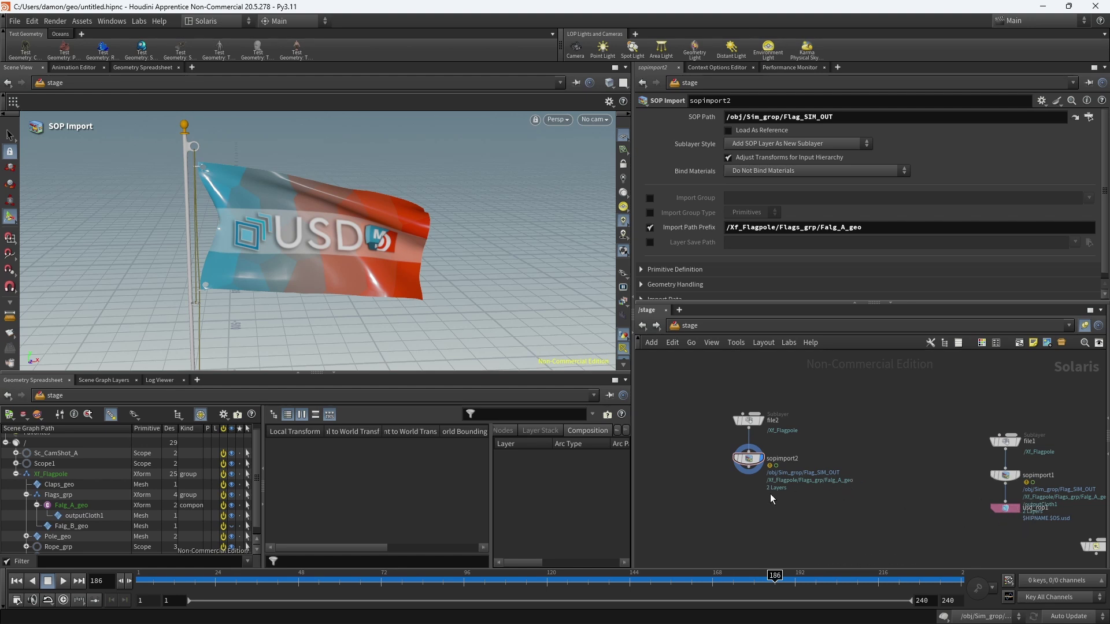
Add a USD ROP node connected to the output of the sopimport2 node
drag(752, 471, 752, 517)
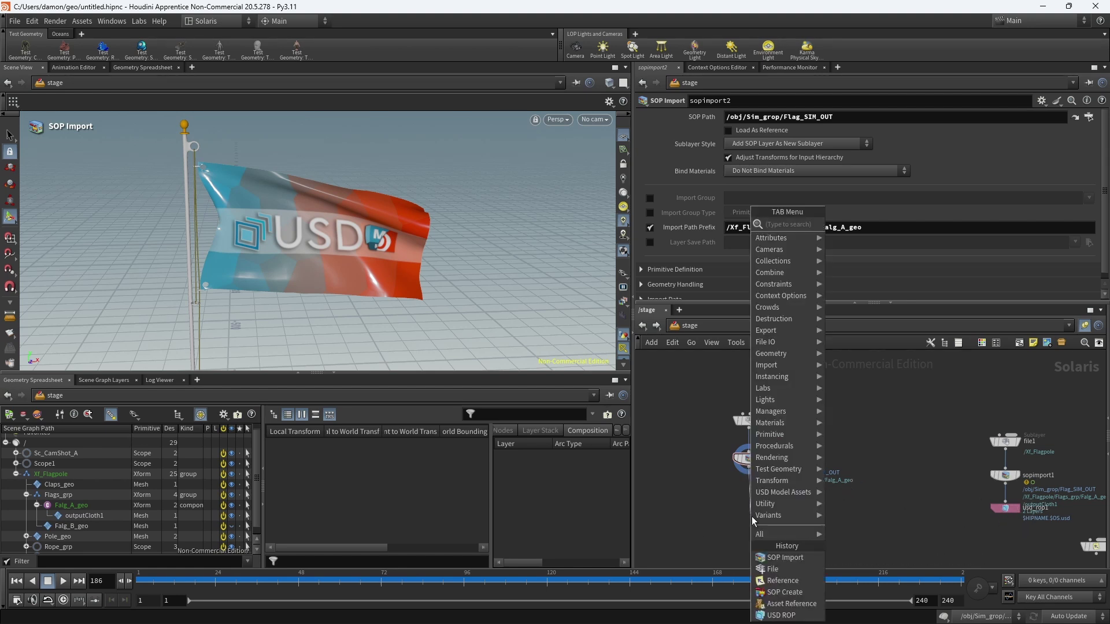
text(usd)
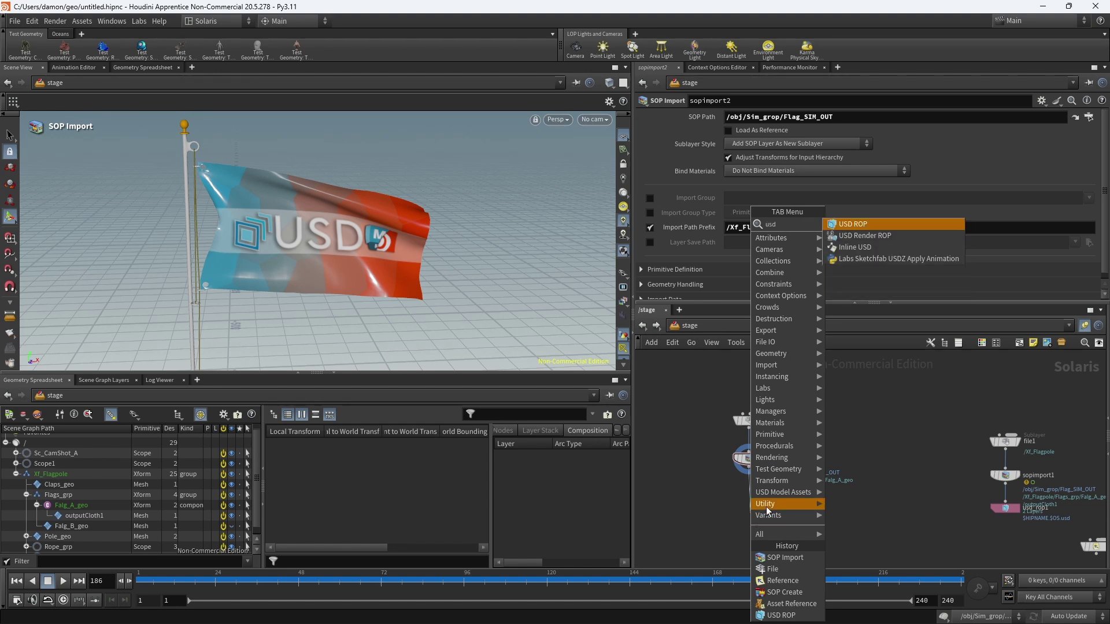
click(775, 615)
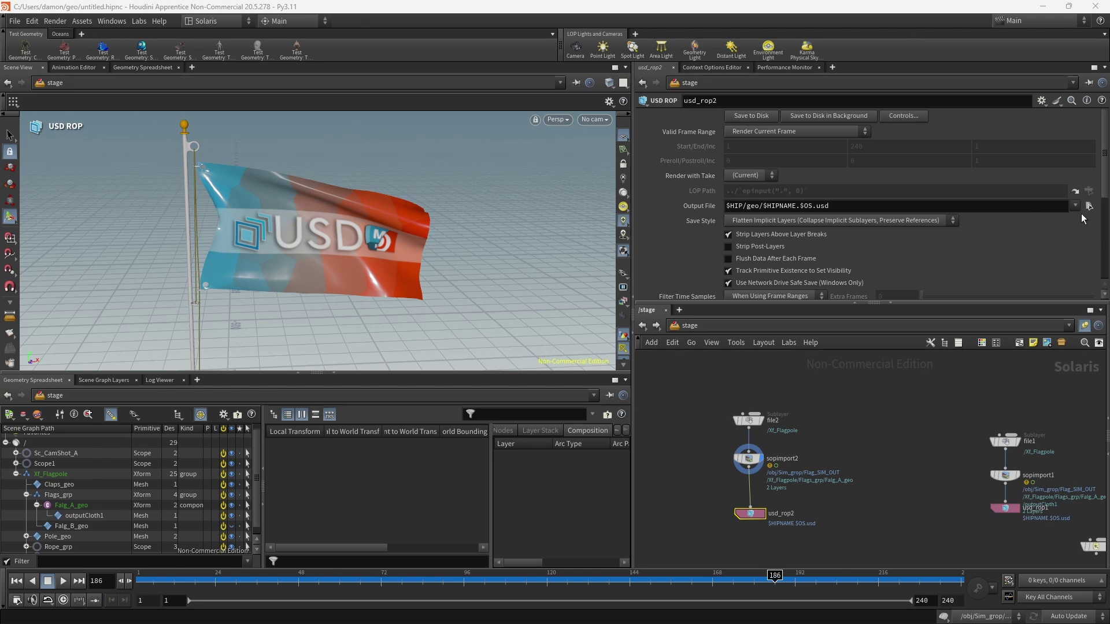
Set the USD ROP's output file to DamosTest in $HIP/geo and try to save it to disk
click(1088, 206)
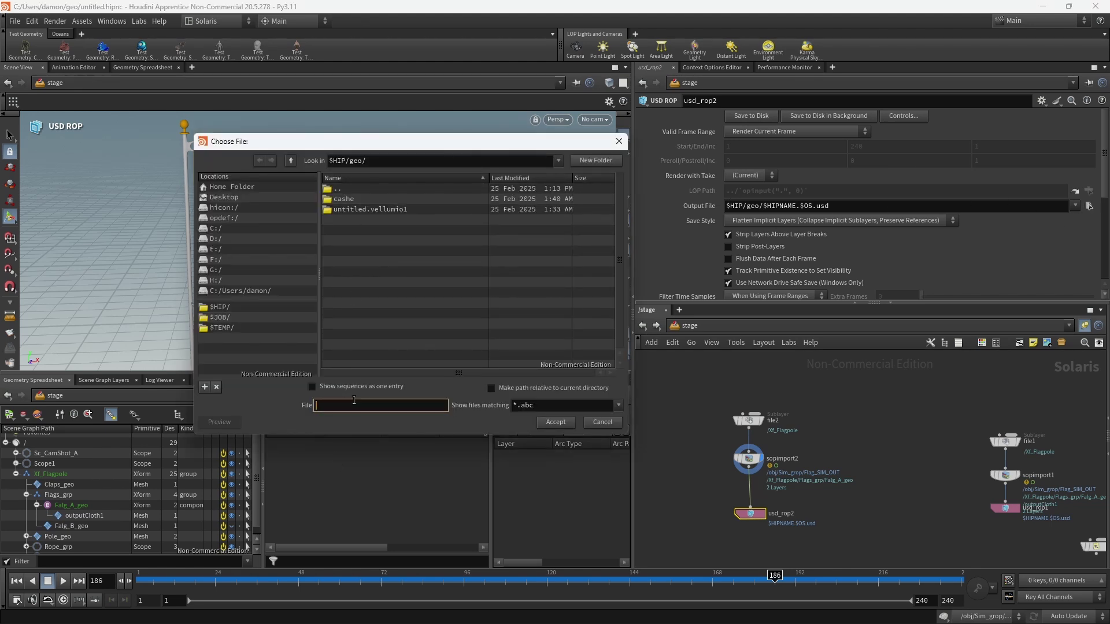
text(DamosTest)
click(553, 422)
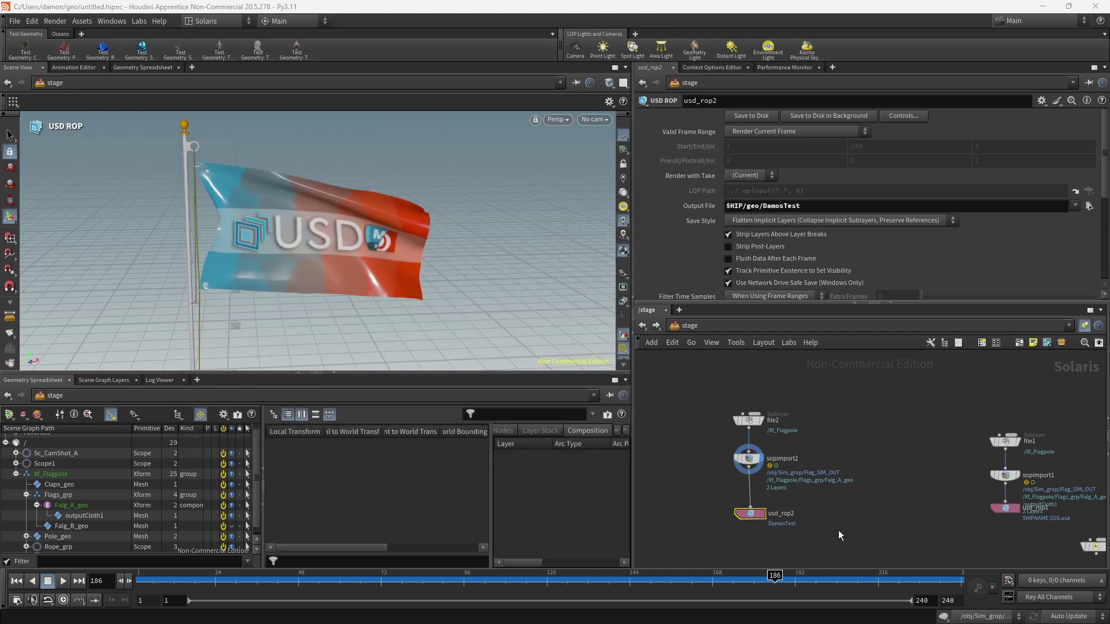
click(769, 117)
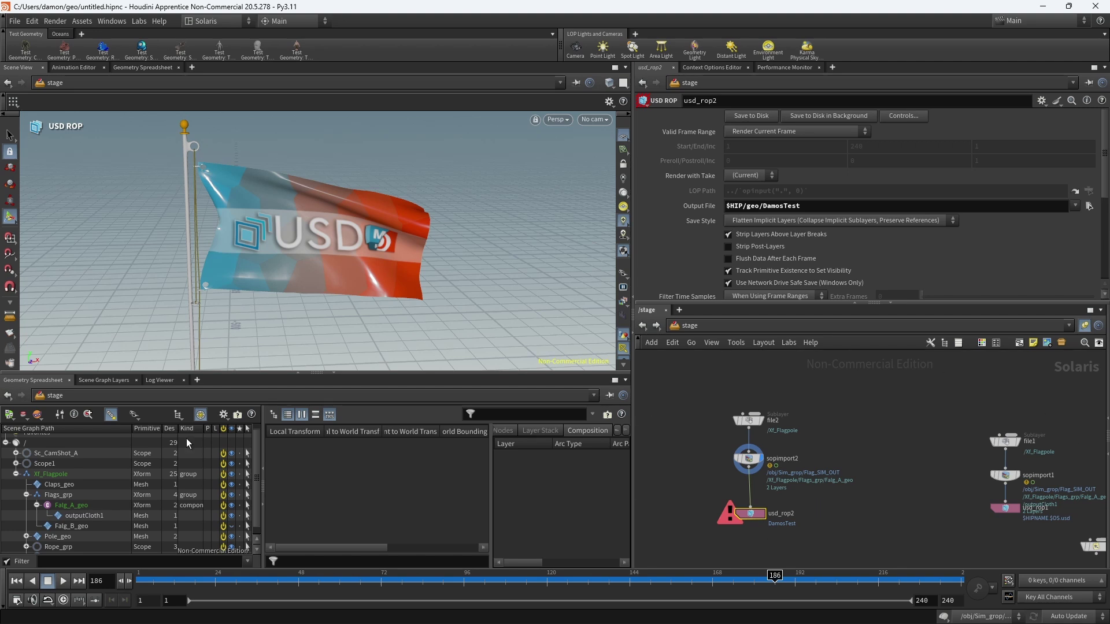
Render the viewport with Karma XPU and inspect the simulated flag on its pole from several angles
click(559, 120)
click(575, 185)
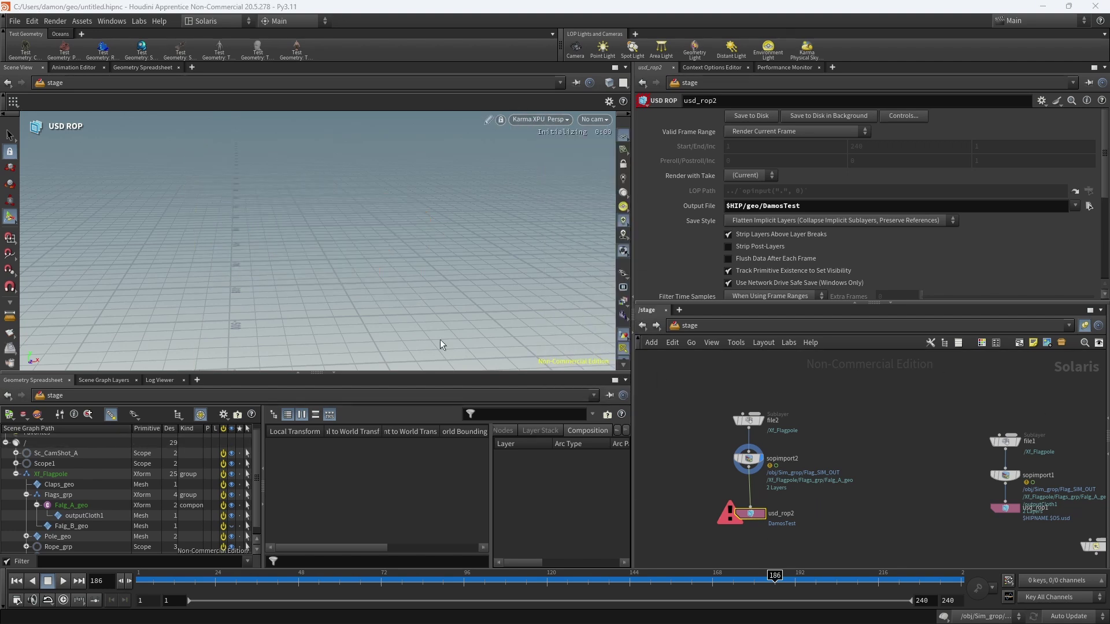
key(Escape)
drag(468, 277, 417, 165)
key(Return)
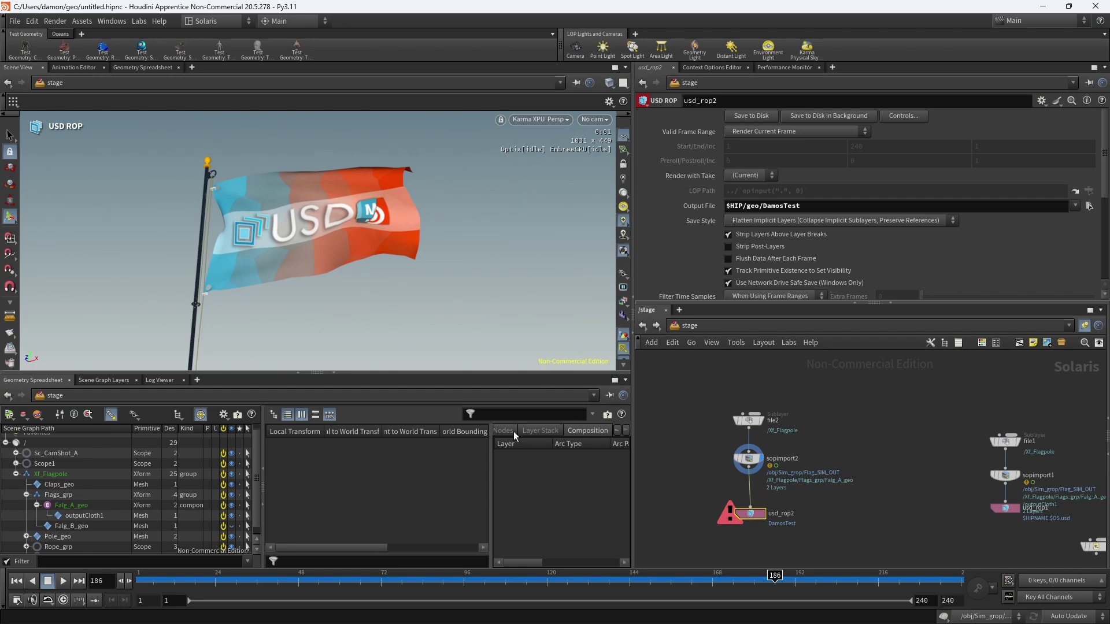
key(Escape)
drag(370, 304, 377, 181)
key(Return)
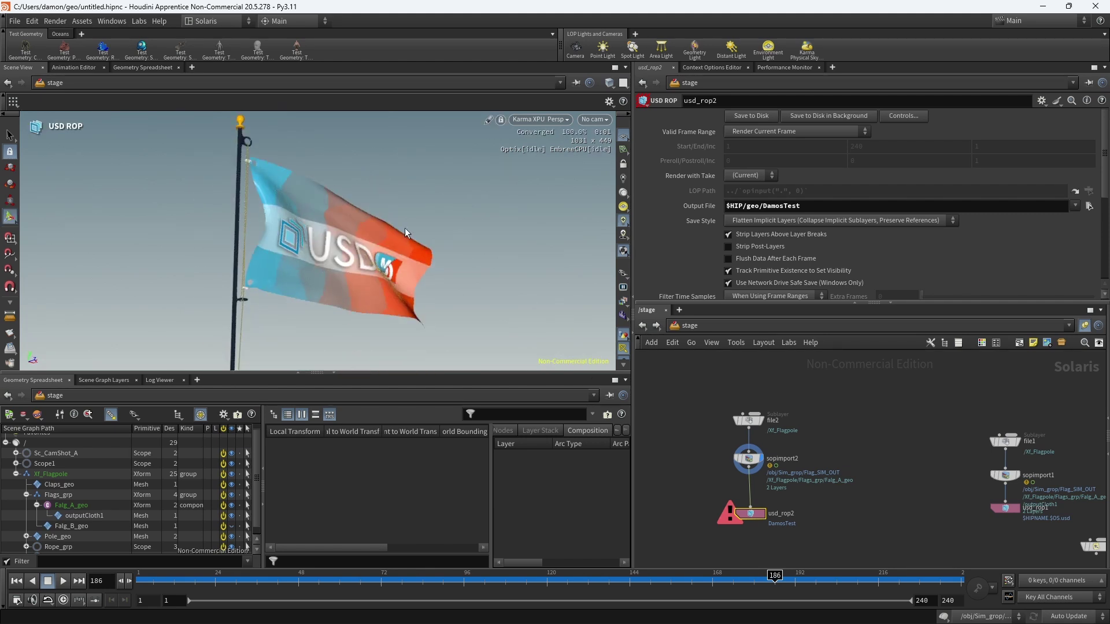